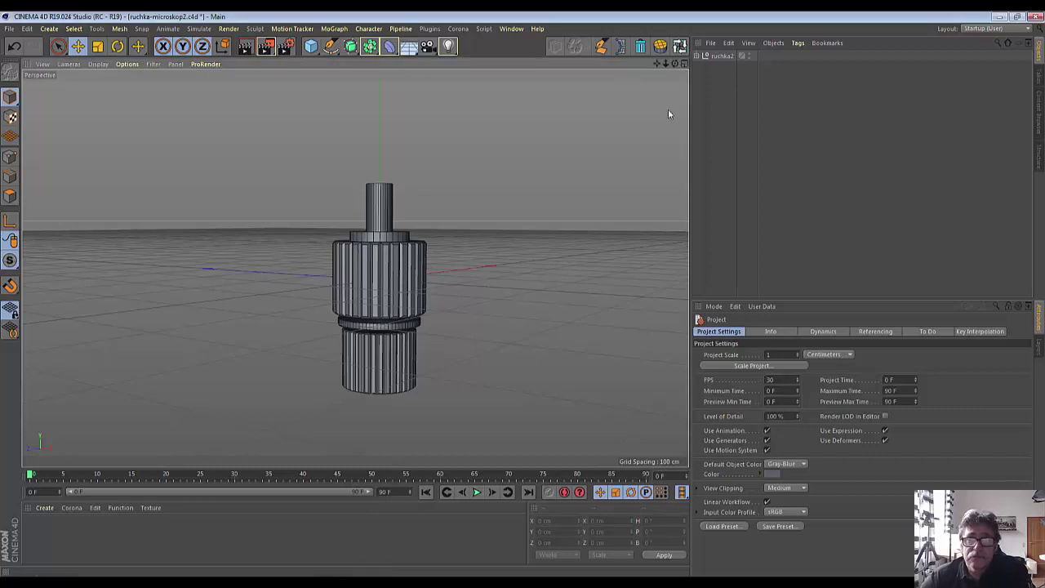
Step: Orbit the existing knob model and compare it with the microscope reference image
left_click_drag(674, 64, 354, 266)
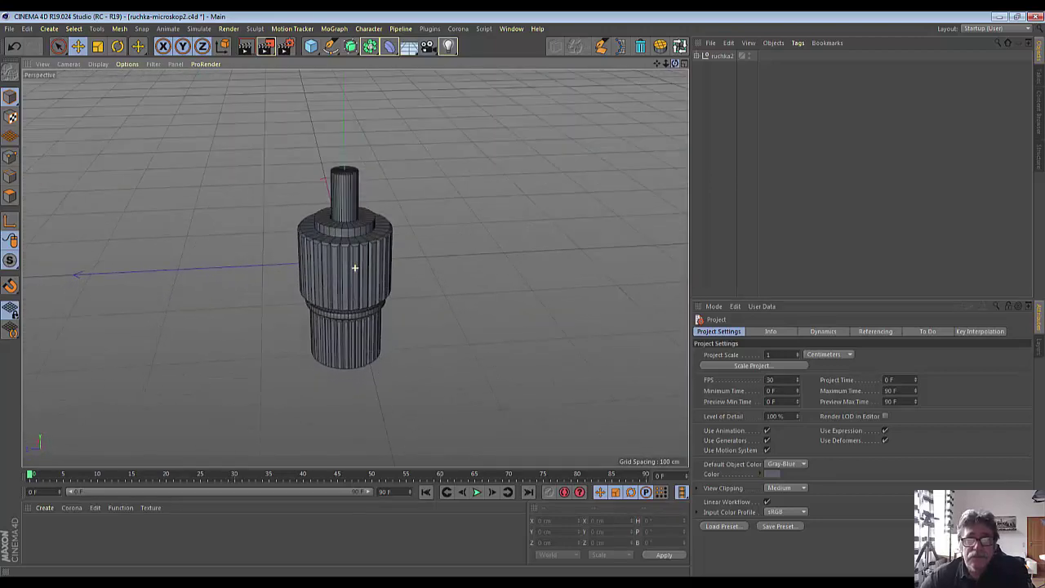
left_click_drag(354, 267, 560, 124)
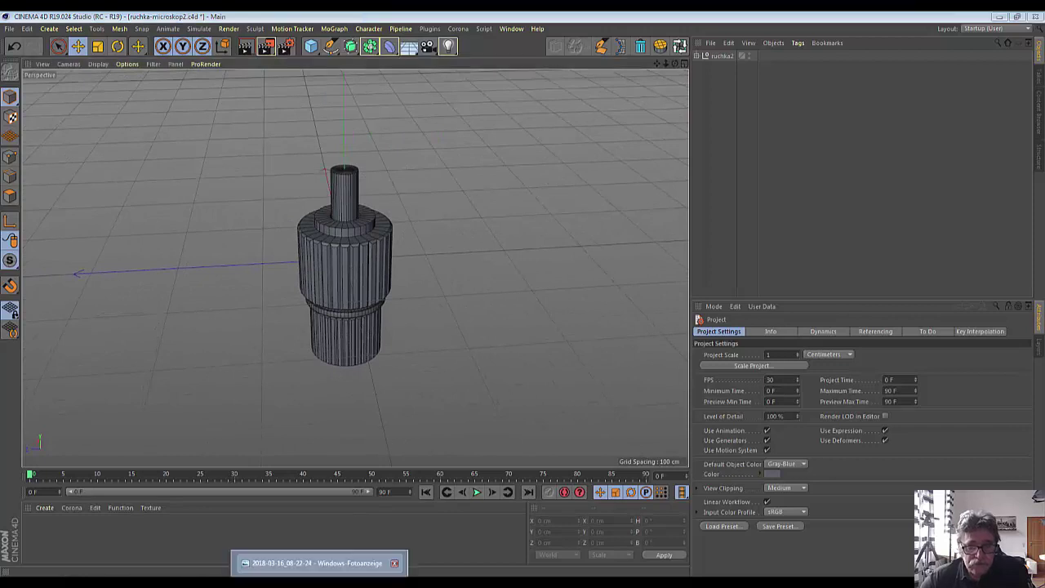
left_click(331, 563)
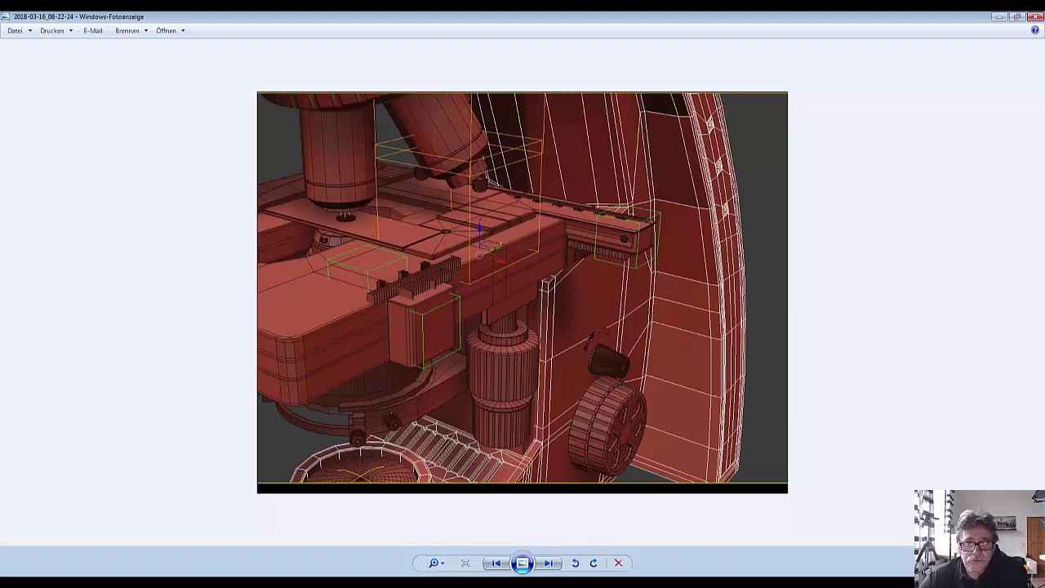
key("alt+Tab")
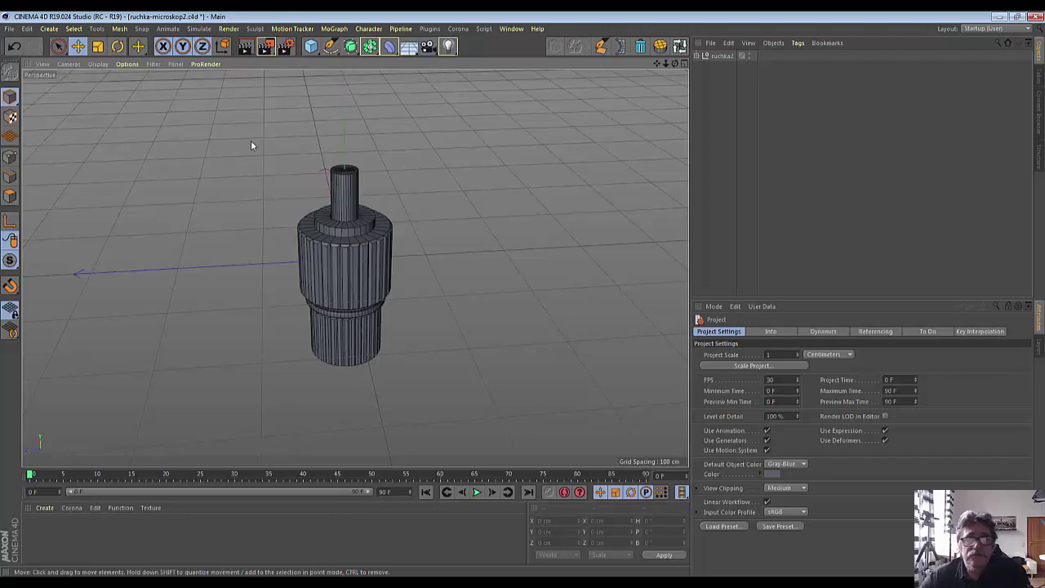
Step: Start a new scene and add a Cone primitive
left_click(8, 29)
left_click(21, 45)
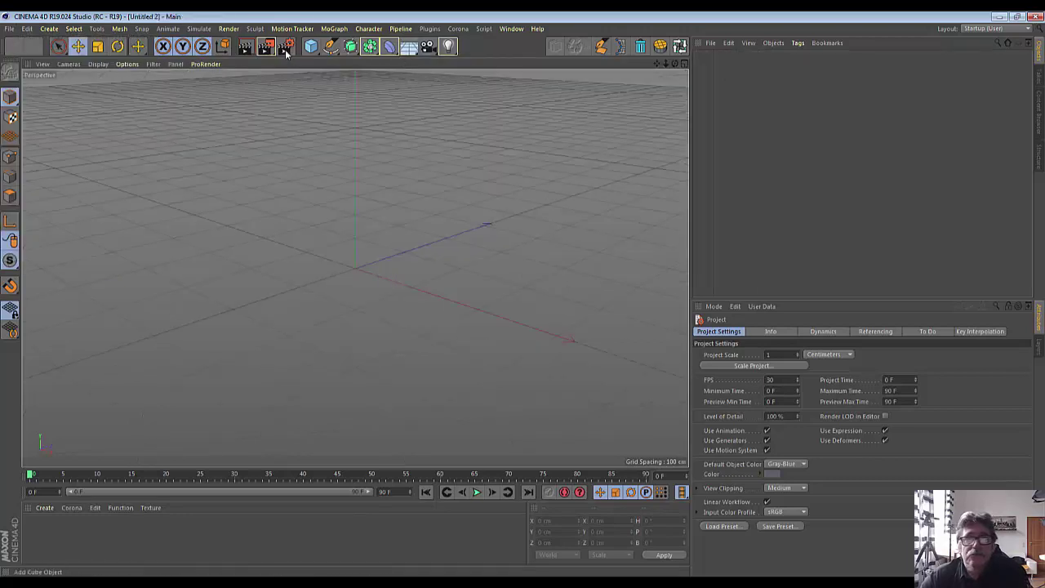
left_click_drag(310, 47, 433, 67)
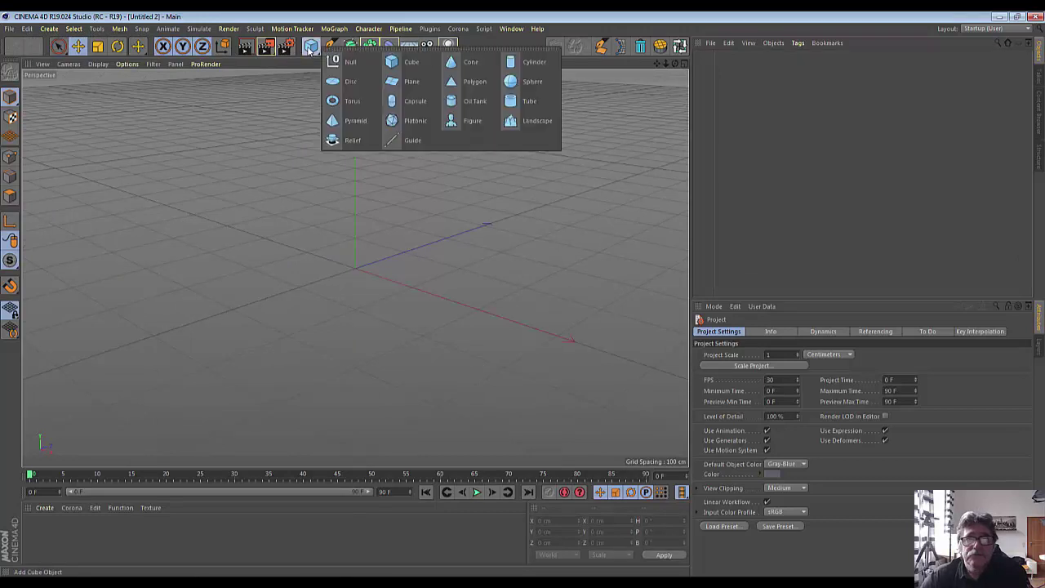
left_click(454, 66)
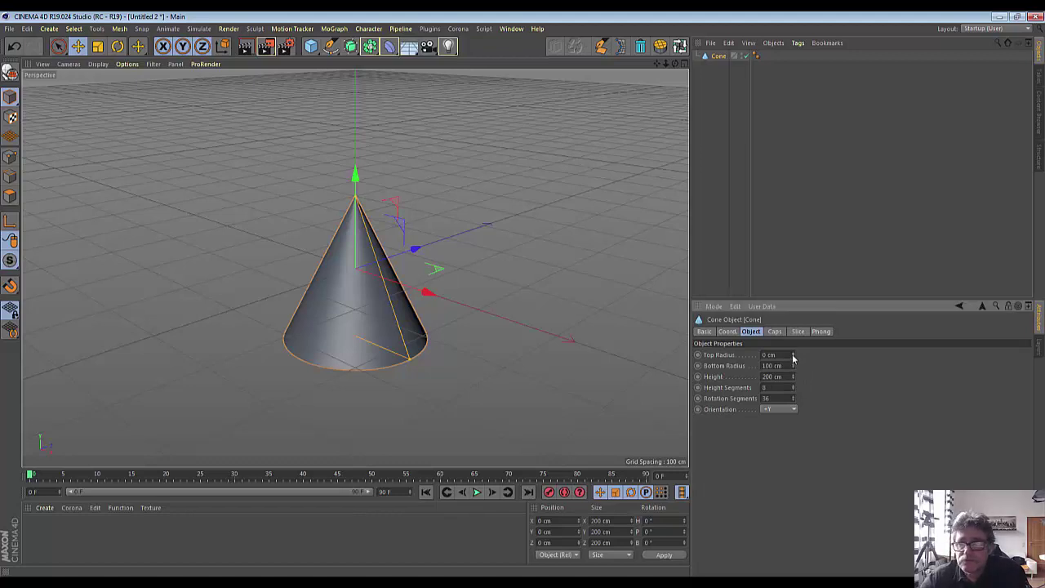
Step: Set the cone's top radius to 50 cm and bottom radius to 84 cm
left_click_drag(792, 356, 793, 319)
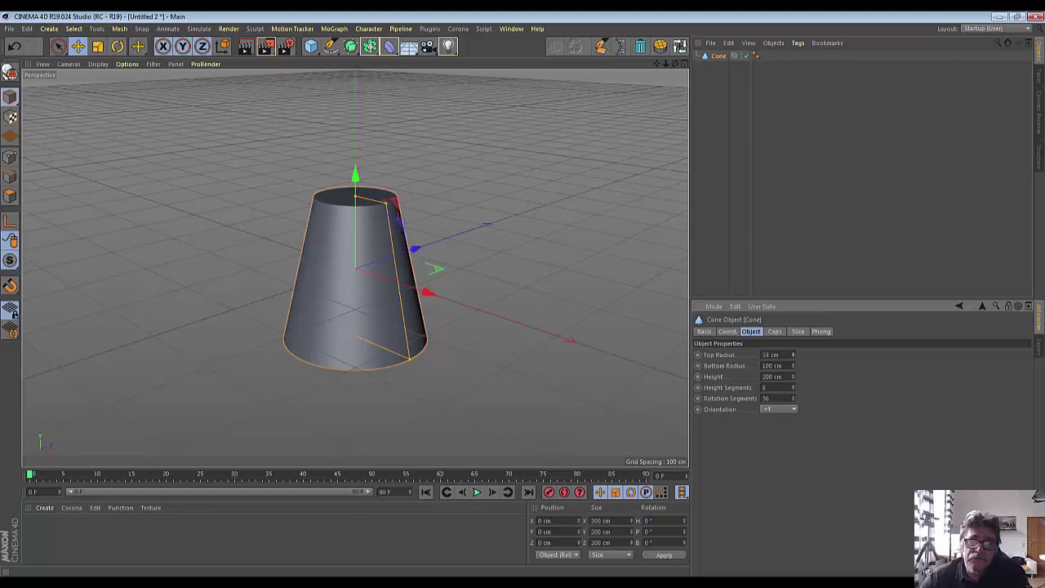
mouse_move(793, 366)
left_mouse_down()
mouse_move(793, 392)
mouse_move(793, 376)
left_mouse_up()
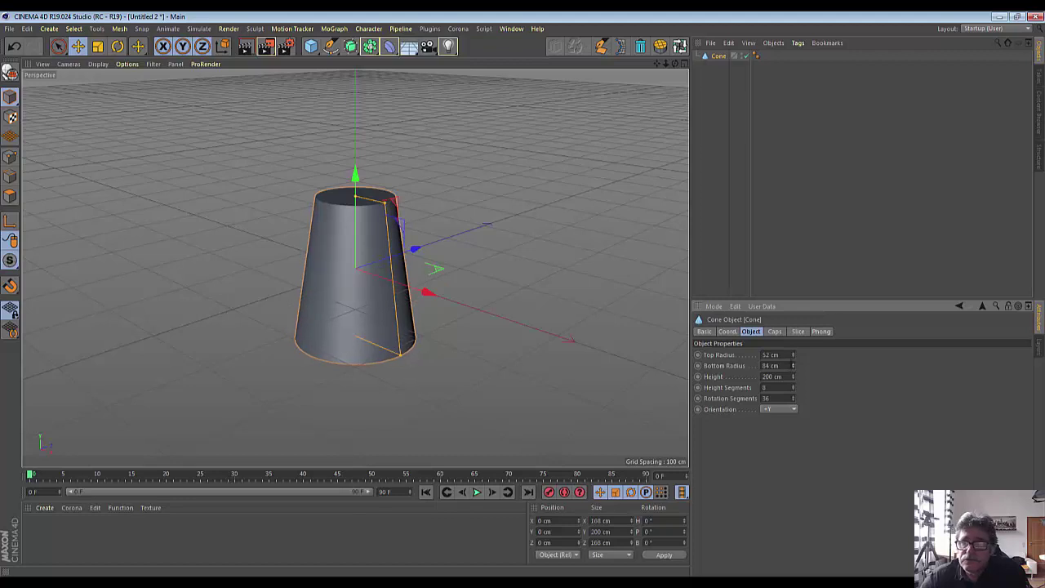
left_click(792, 357)
left_click(793, 357)
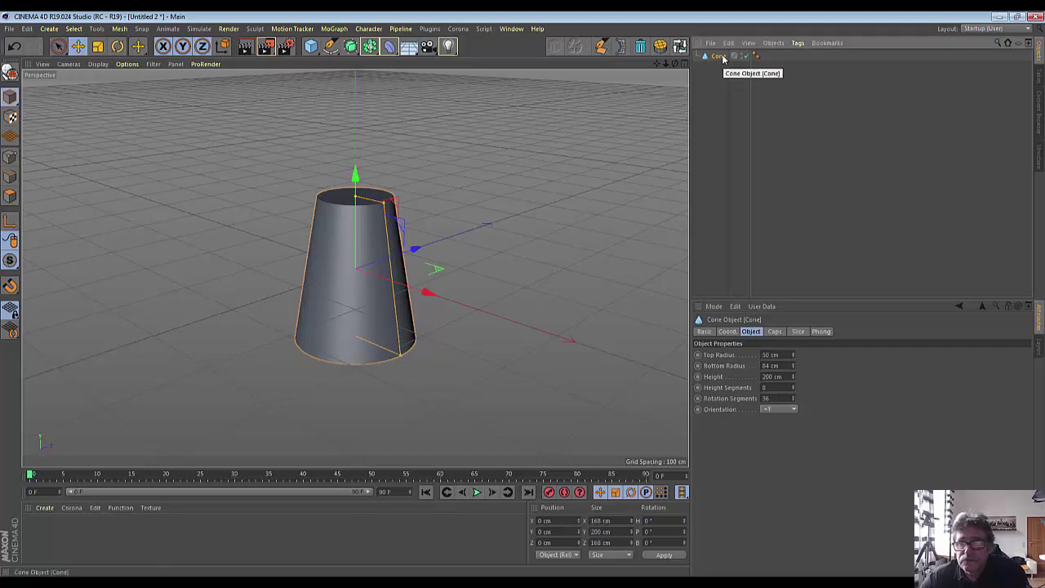
Step: Use Gouraud Shading (Lines) and give the cone 1 height segment and 42 rotation segments
left_click(99, 64)
left_click(105, 91)
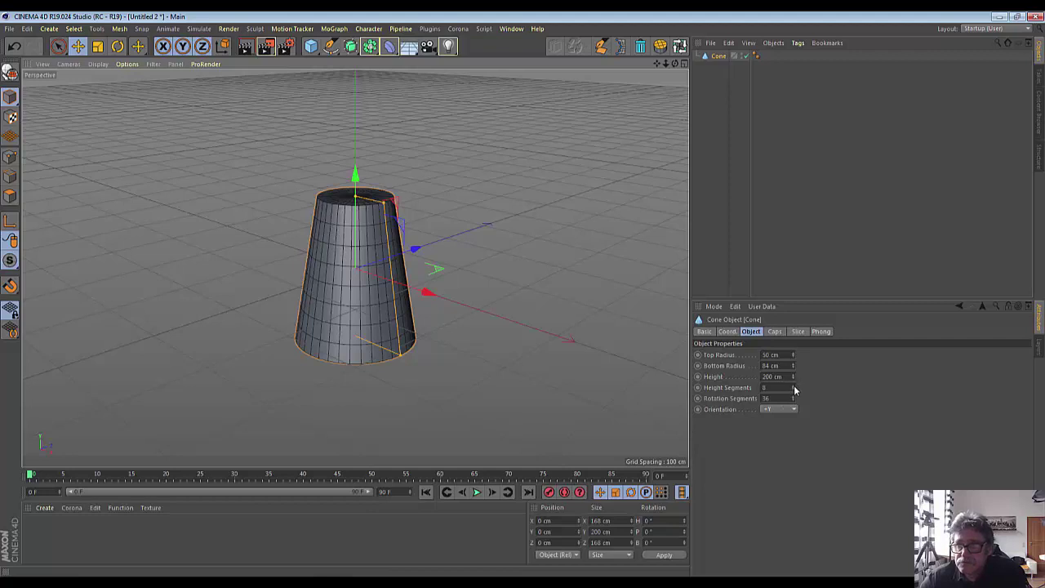
left_click_drag(792, 389, 793, 424)
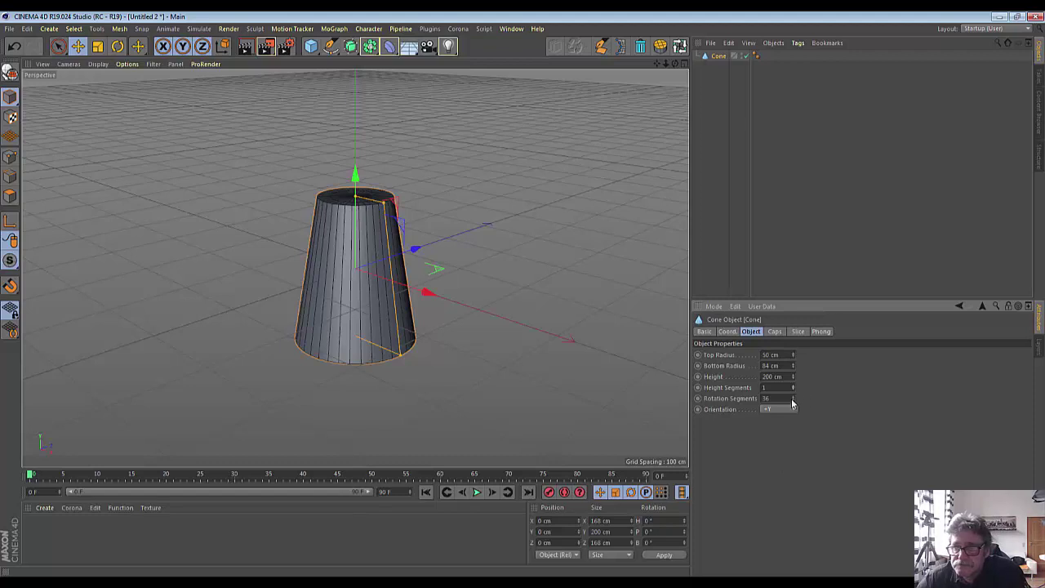
mouse_move(792, 403)
left_mouse_down()
mouse_move(792, 417)
mouse_move(792, 395)
left_mouse_up()
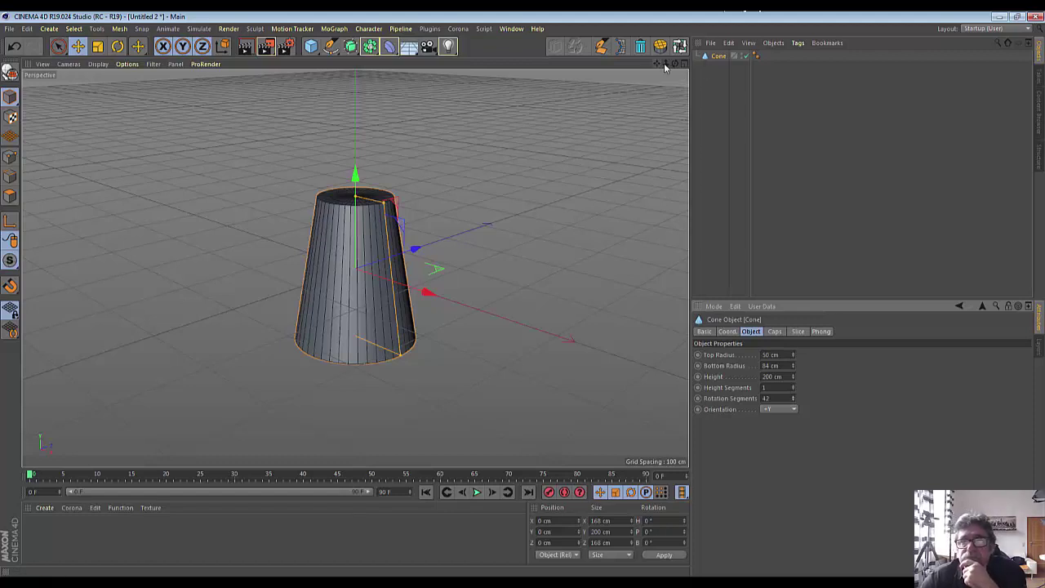
left_click_drag(671, 68, 354, 267)
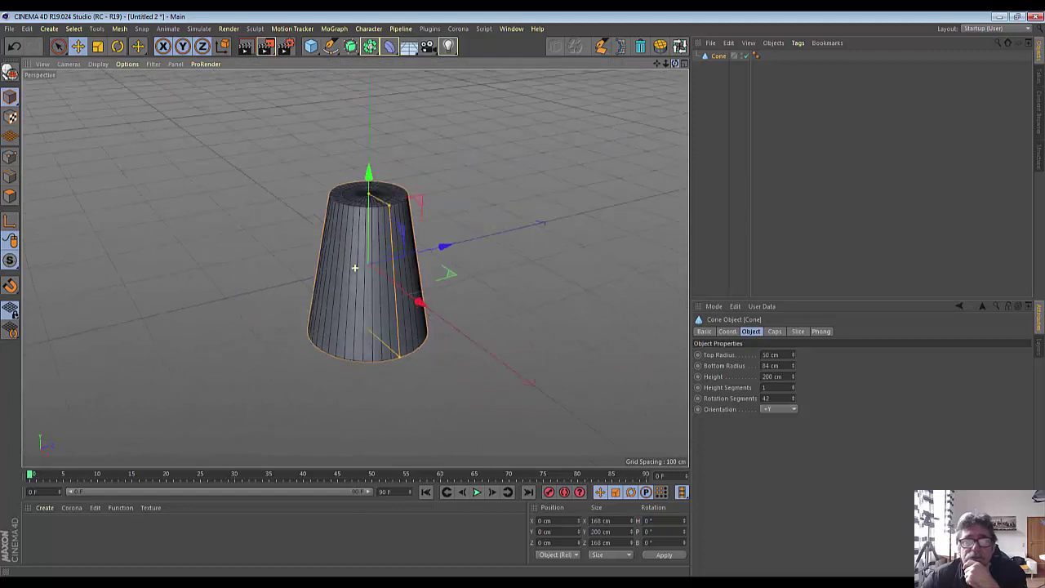
Step: Make the cone editable and switch to Point mode in a maximized Front view
left_click_drag(355, 267, 351, 163)
left_click(9, 74)
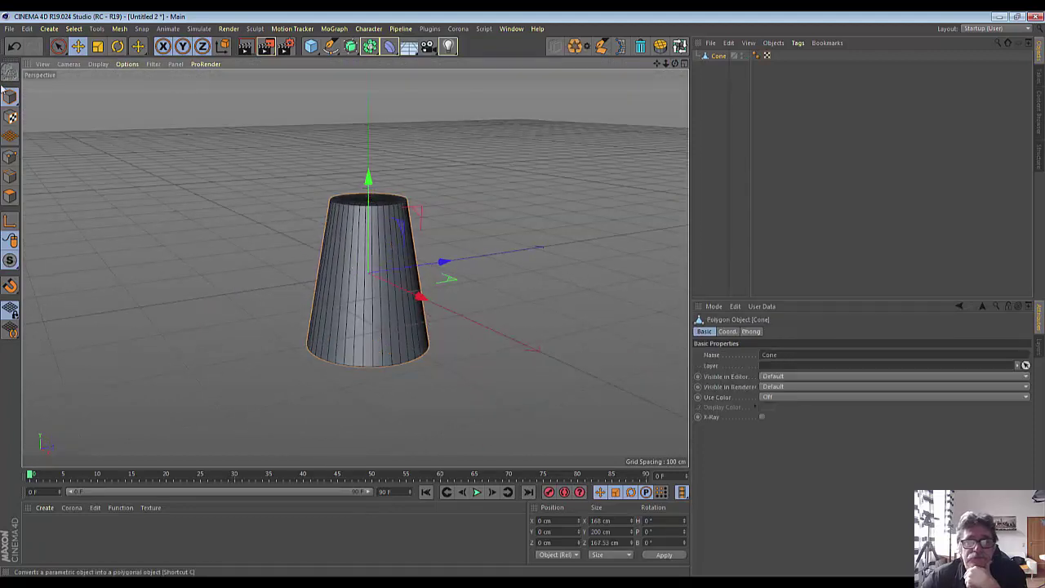
left_click(683, 64)
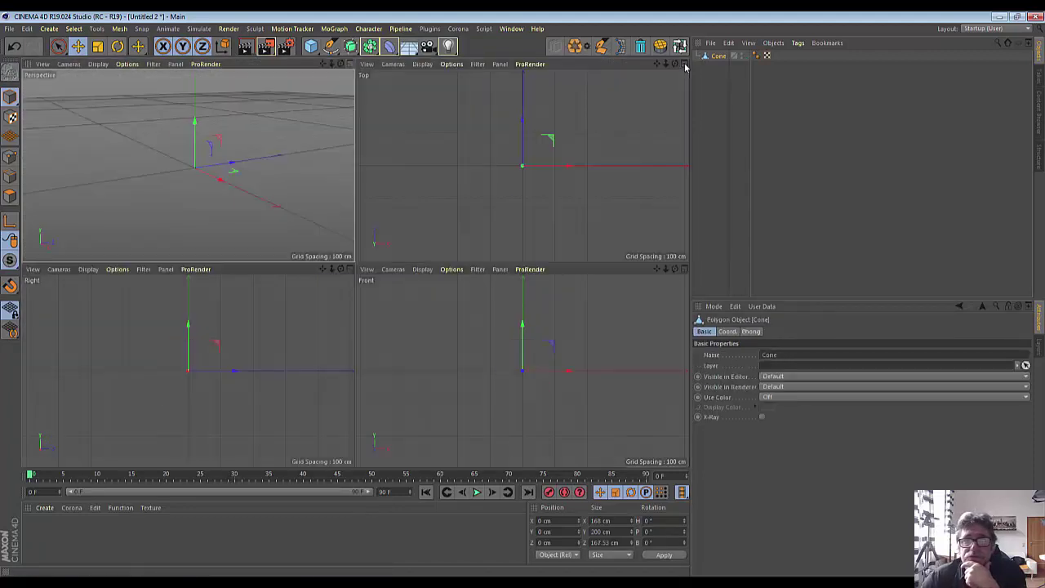
left_click(684, 268)
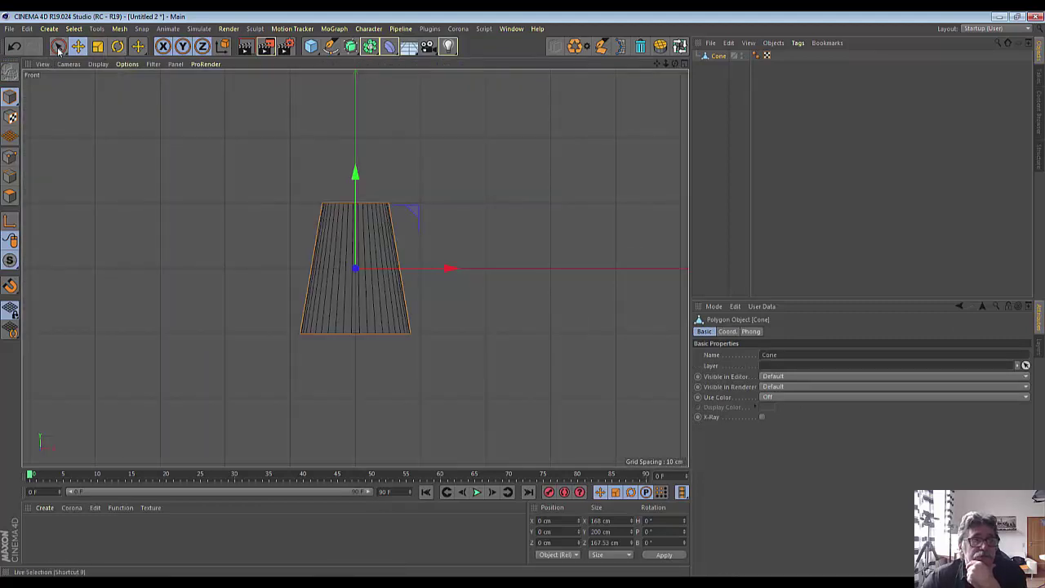
right_click(554, 219)
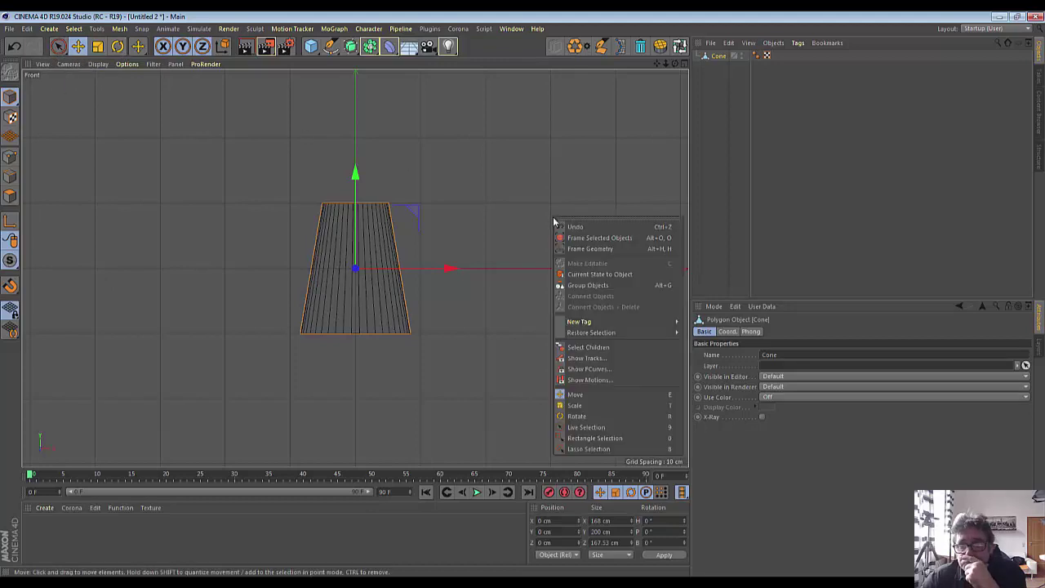
left_click(10, 157)
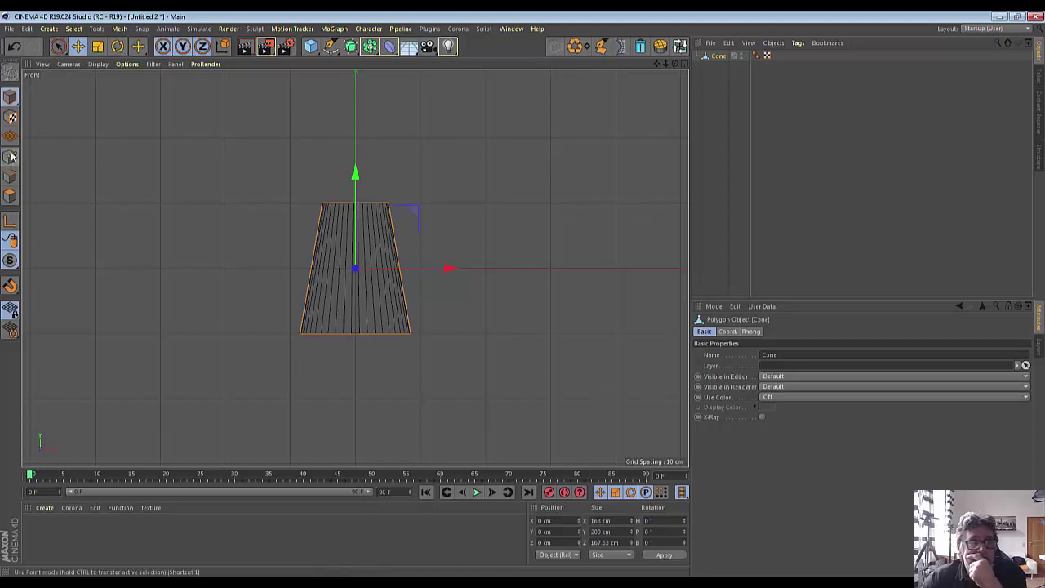
left_click(10, 157)
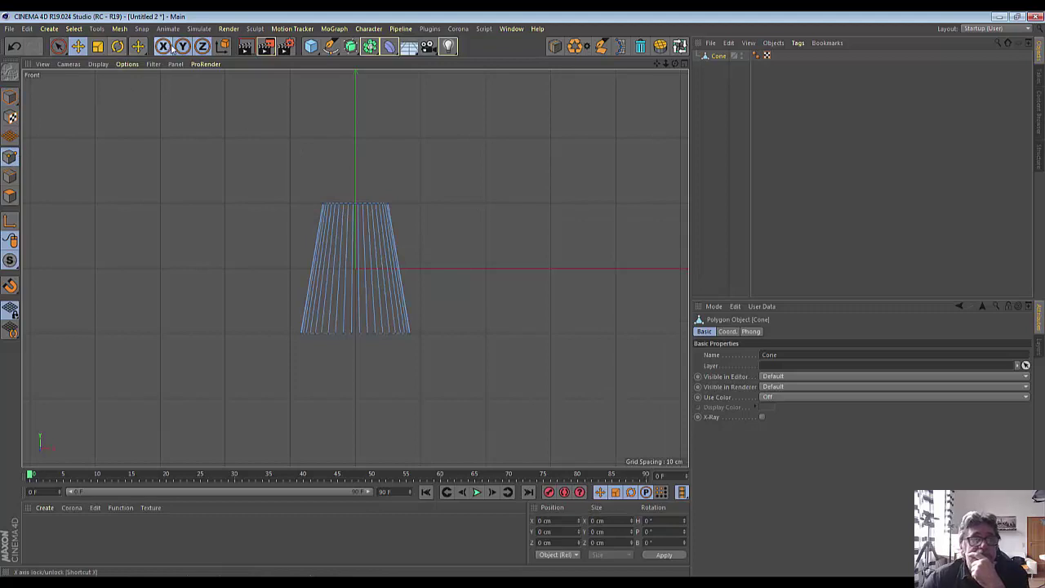
left_click(79, 47)
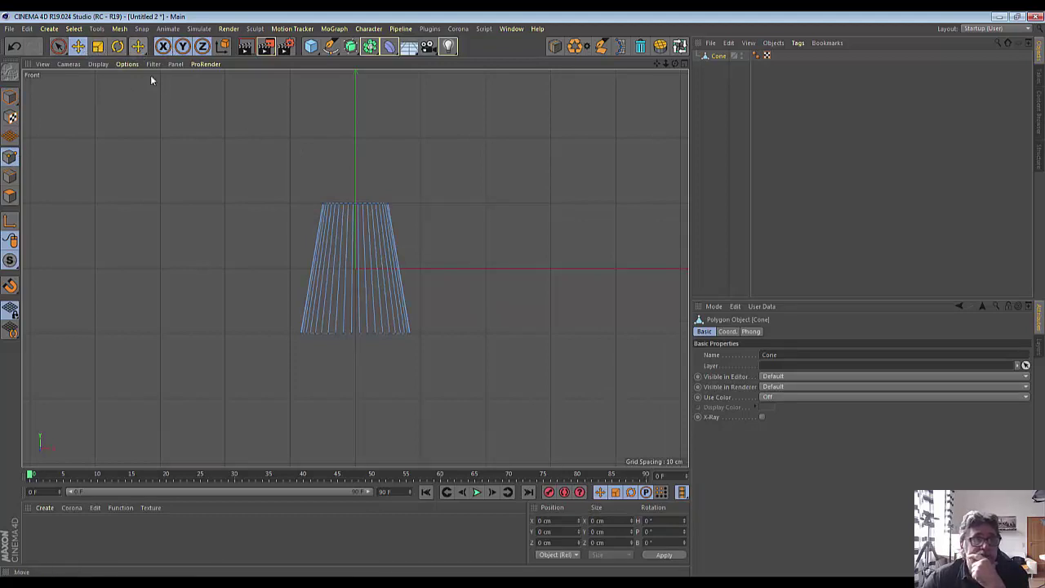
Step: Draw a horizontal Line Cut across the cone's base with Visible Only unchecked
right_click(545, 147)
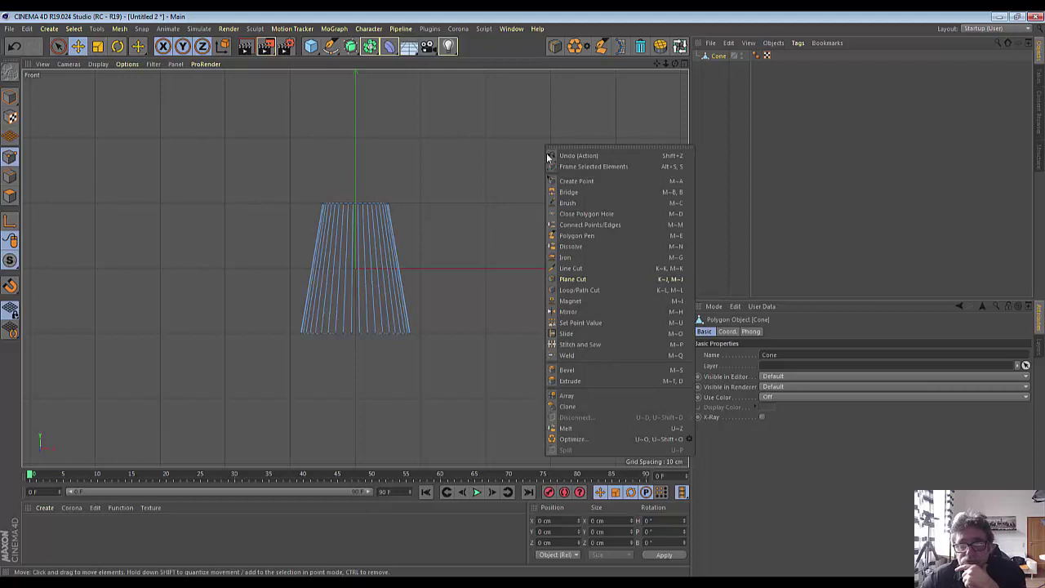
left_click(570, 268)
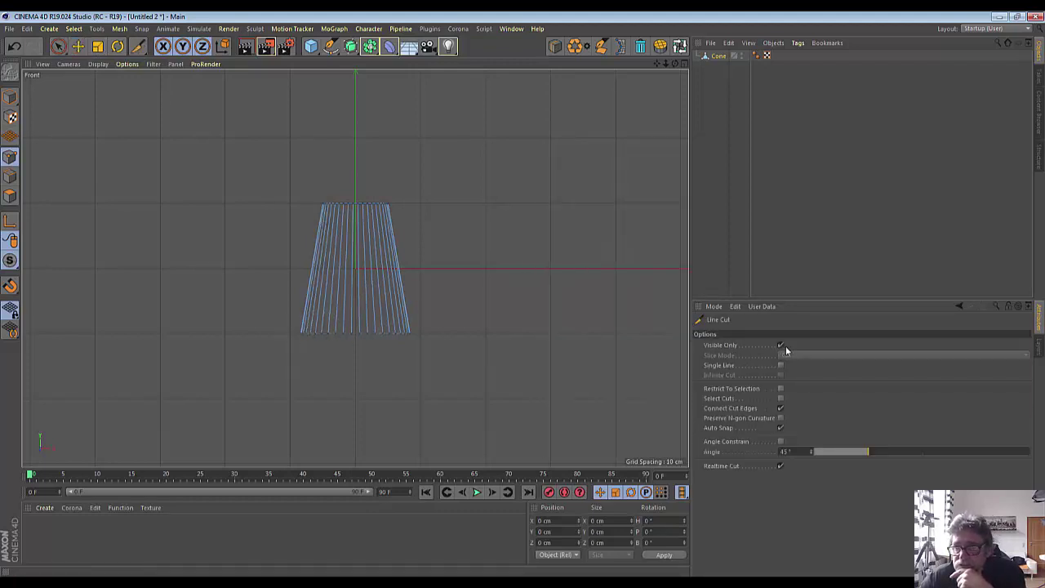
left_click(781, 345)
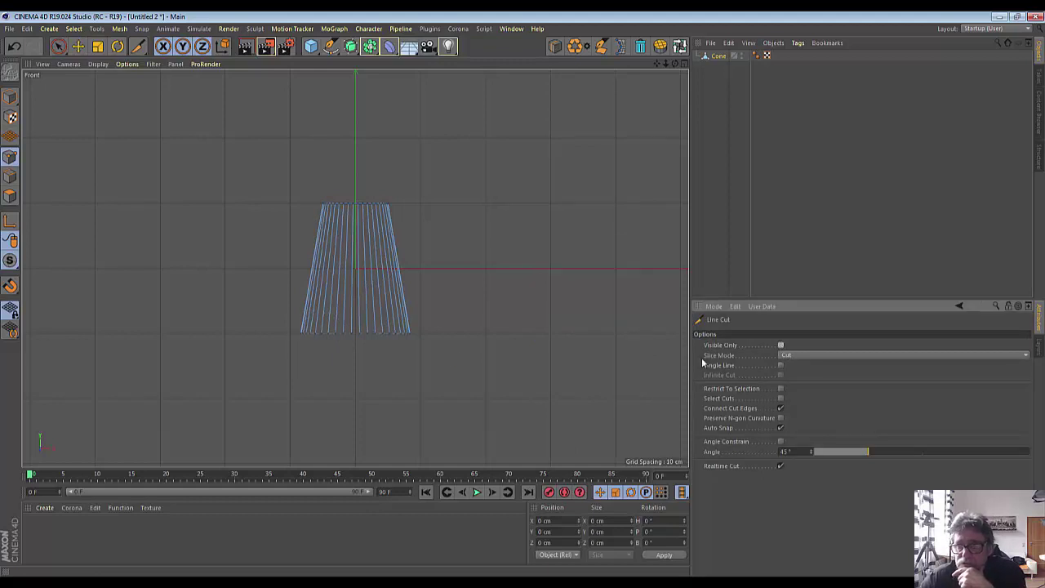
left_click_drag(289, 325, 467, 331)
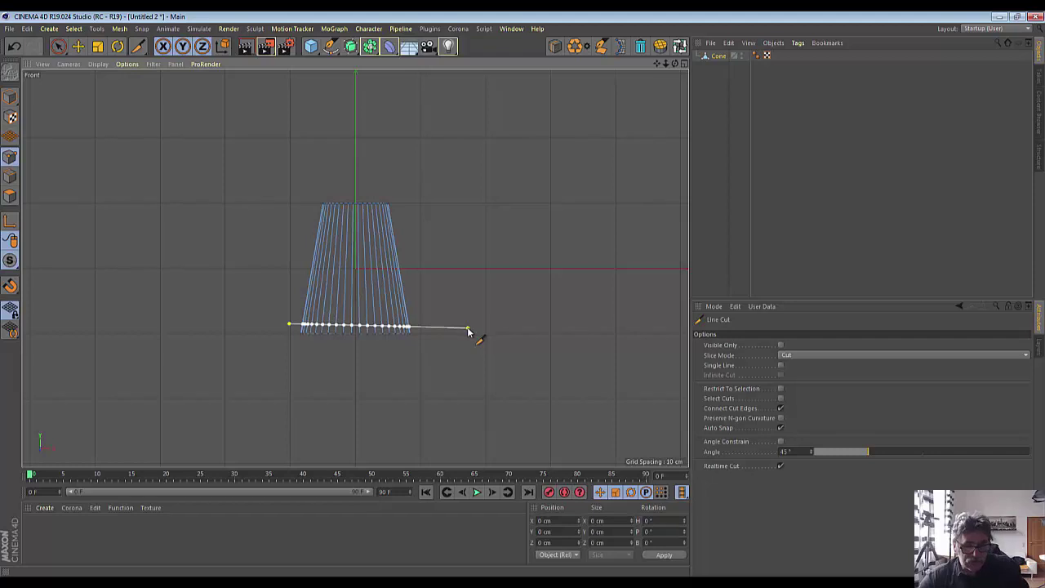
key("shift")
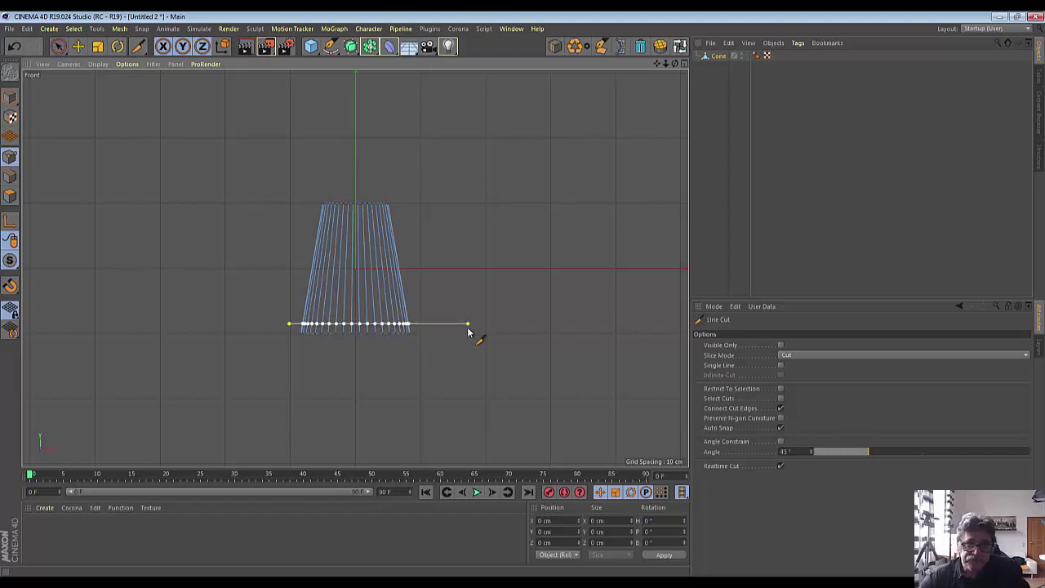
left_click_drag(468, 330, 464, 331)
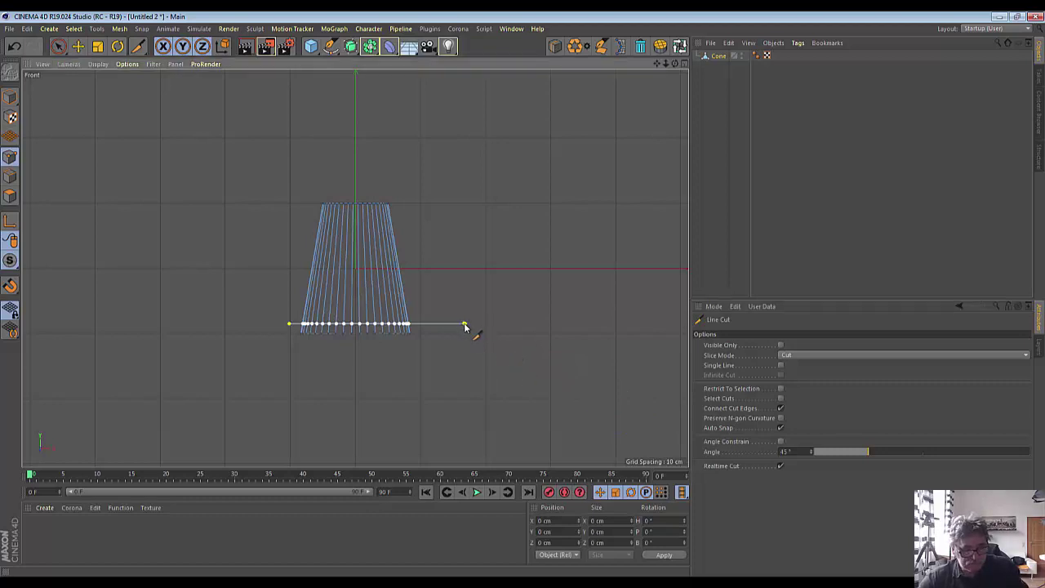
key("Escape")
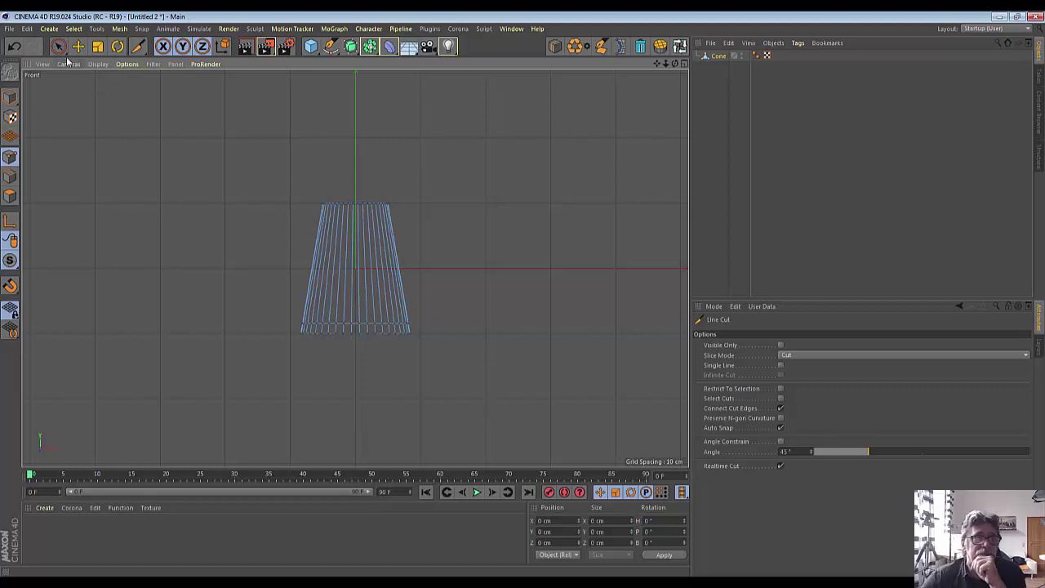
Step: Rectangle-select the ring of polygons at the cone's base
left_click_drag(61, 49, 79, 74)
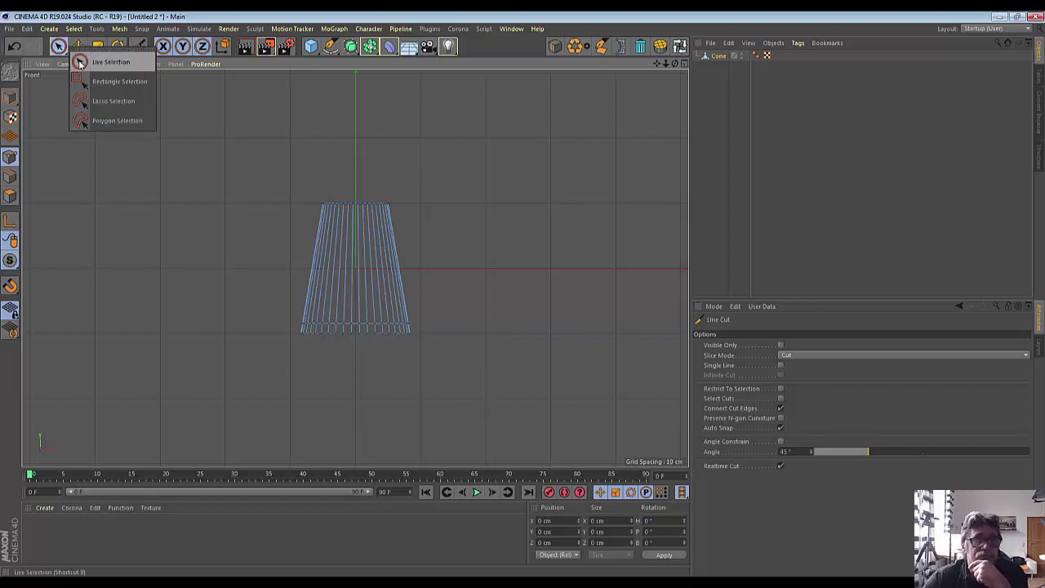
left_click_drag(79, 62, 81, 81)
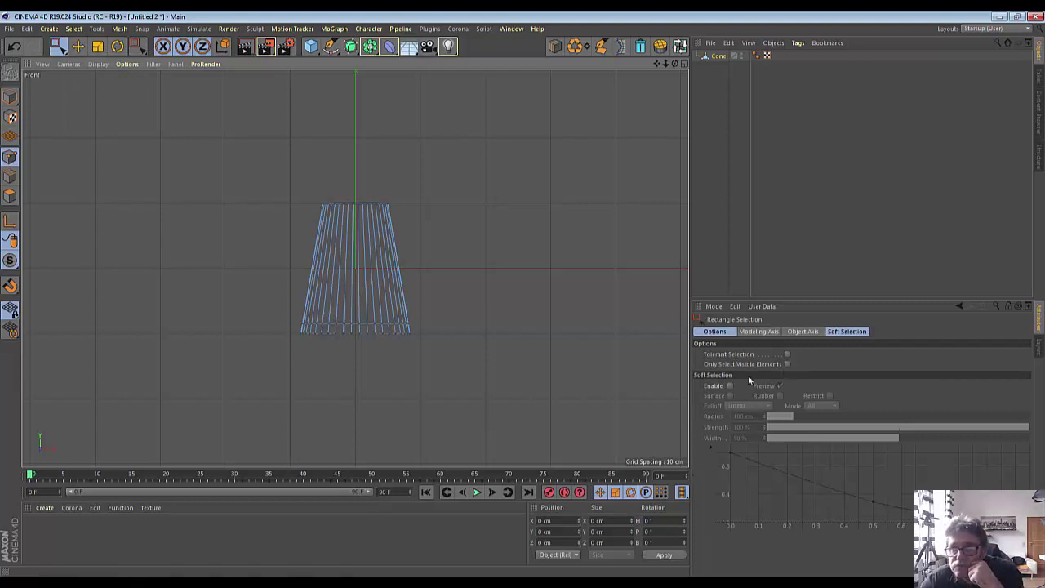
left_click(10, 196)
left_click_drag(273, 325, 524, 400)
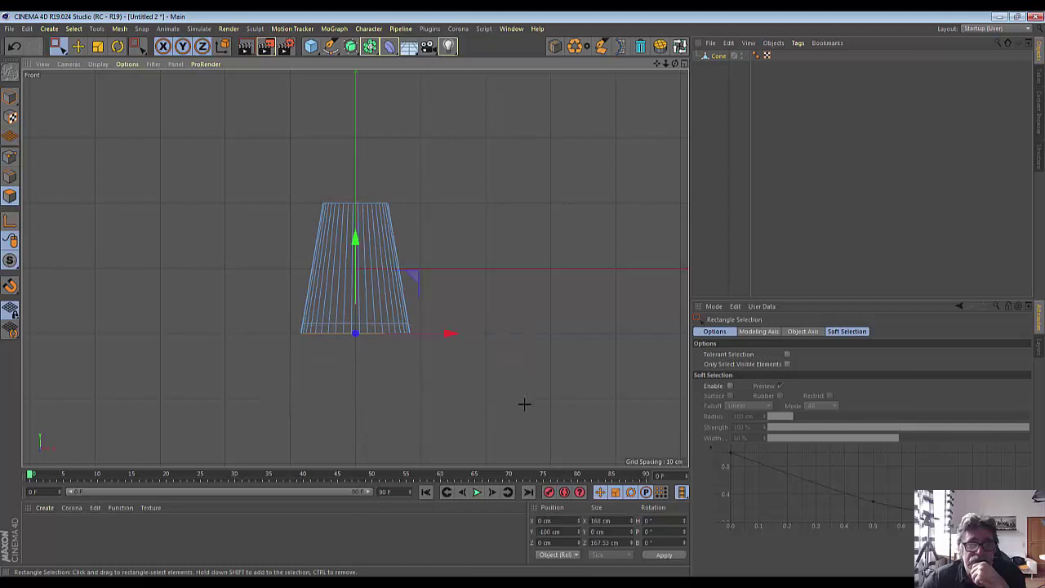
left_click_drag(282, 319, 502, 420)
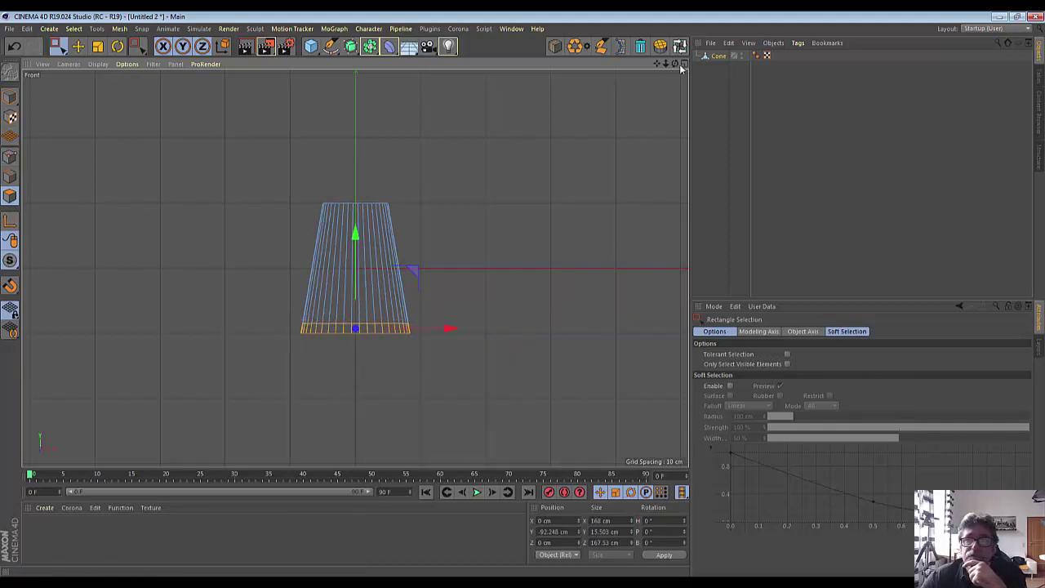
Step: Scale the base ring outward to about 110%, then deselect and return to the Move tool
left_click(99, 47)
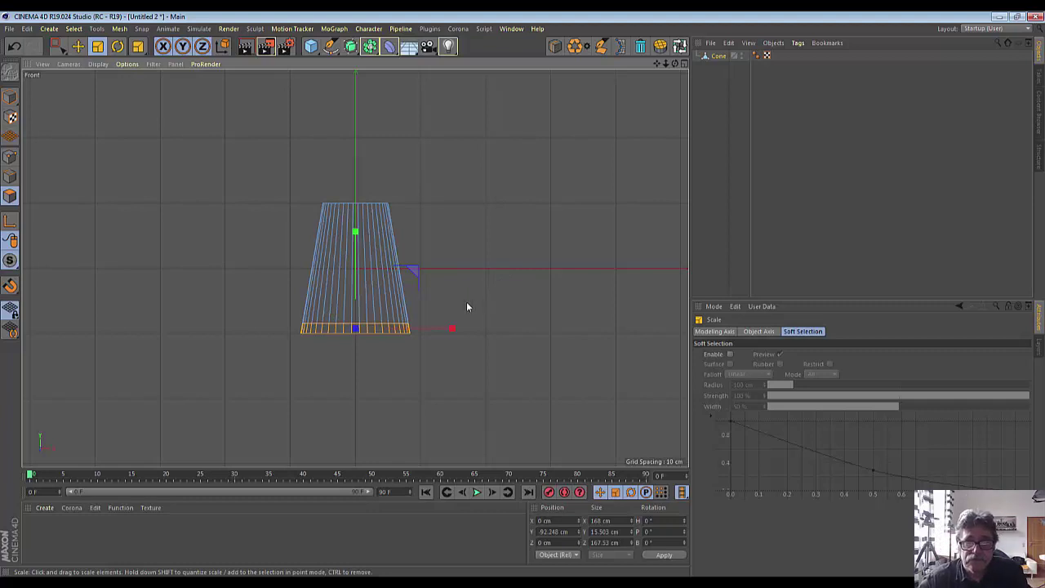
left_click_drag(467, 306, 525, 309)
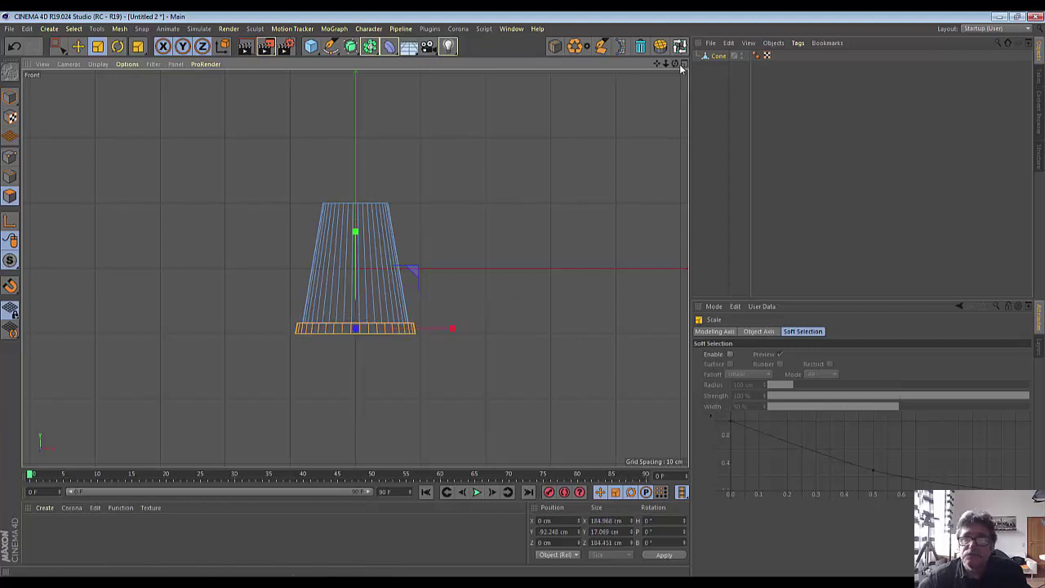
left_click(683, 64)
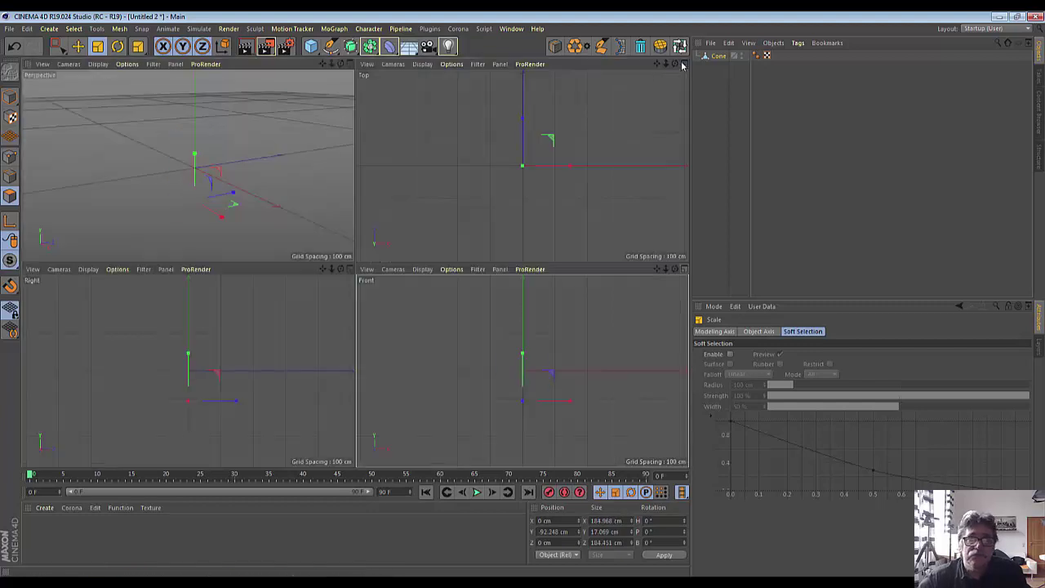
left_click(348, 64)
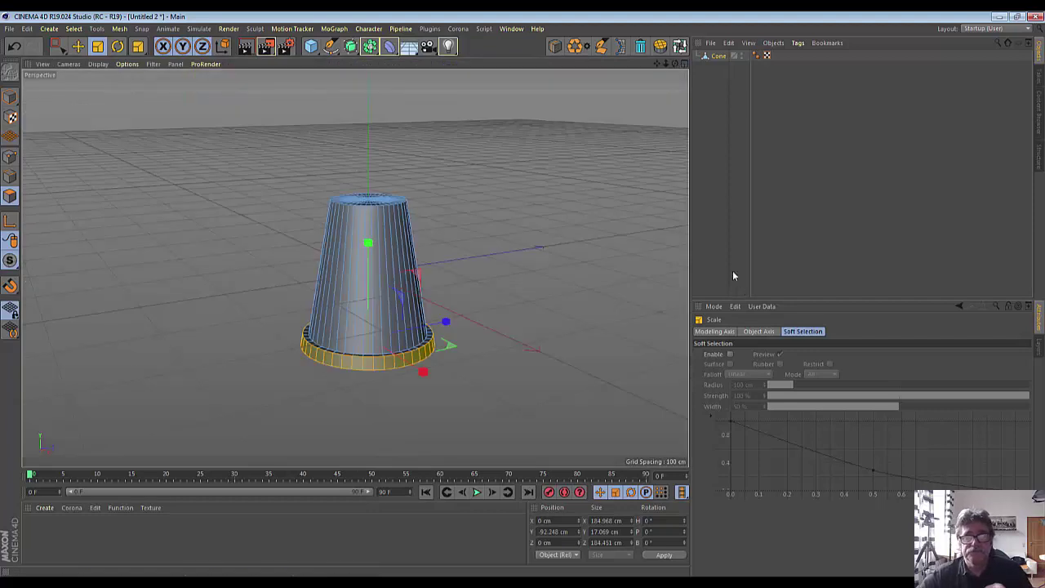
left_click(664, 284)
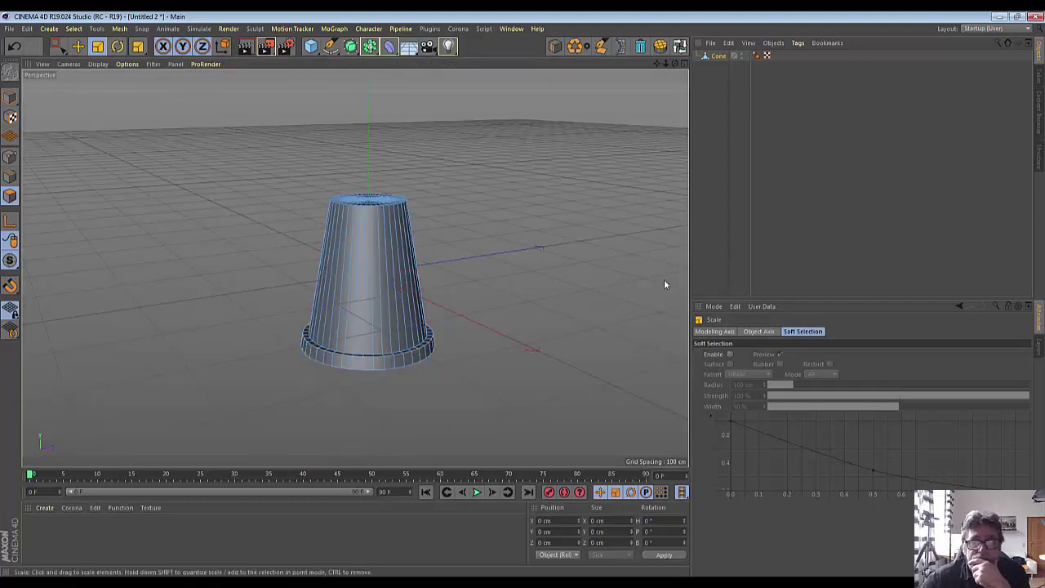
key("e")
left_click_drag(679, 182, 354, 267, "alt")
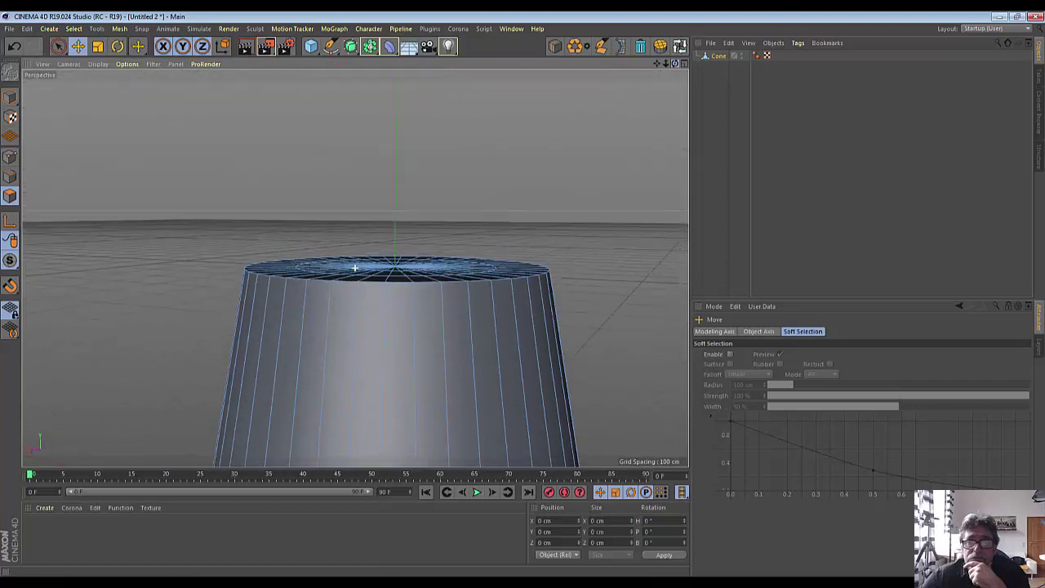
Step: In the maximized Right view, draw a trial Line Cut across the cone top, then cancel and undo it
left_click(683, 65)
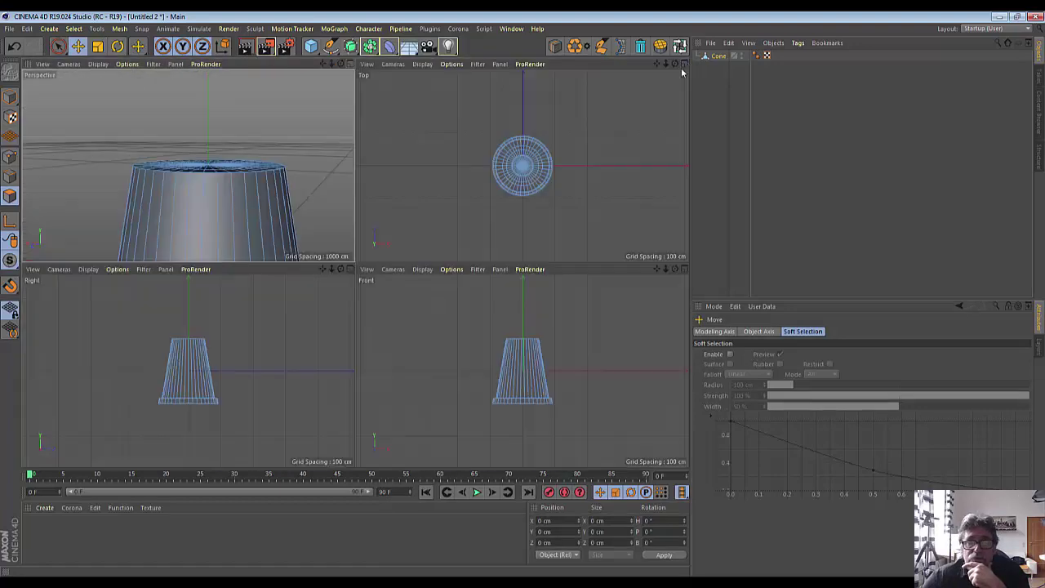
left_click(349, 269)
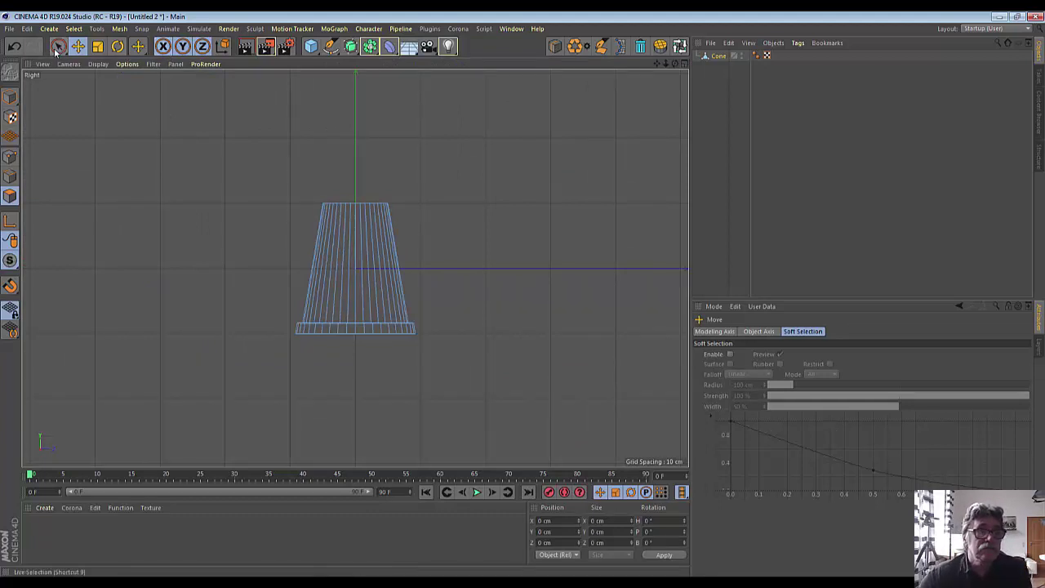
left_click(138, 48)
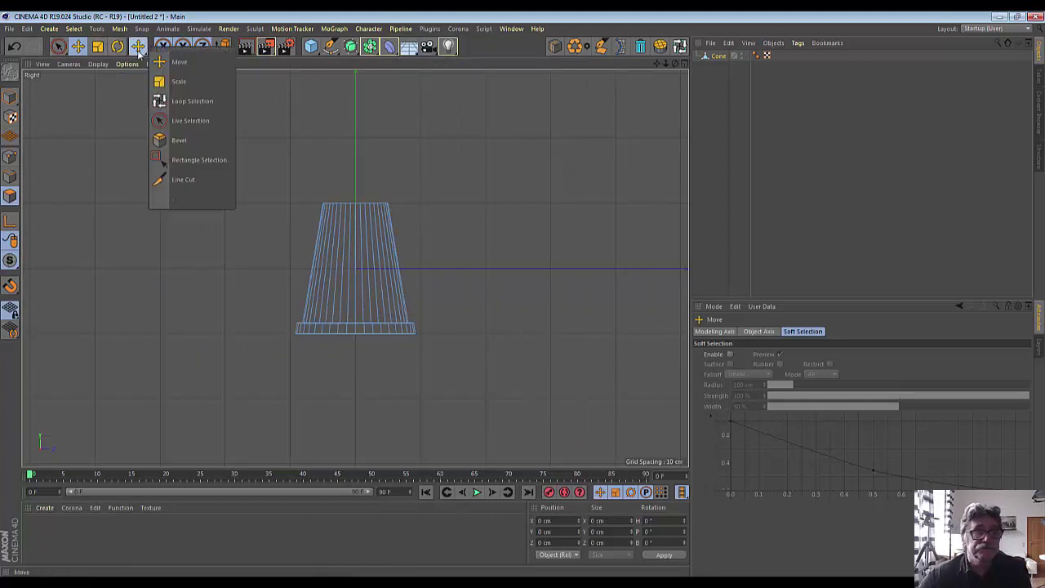
left_click(183, 179)
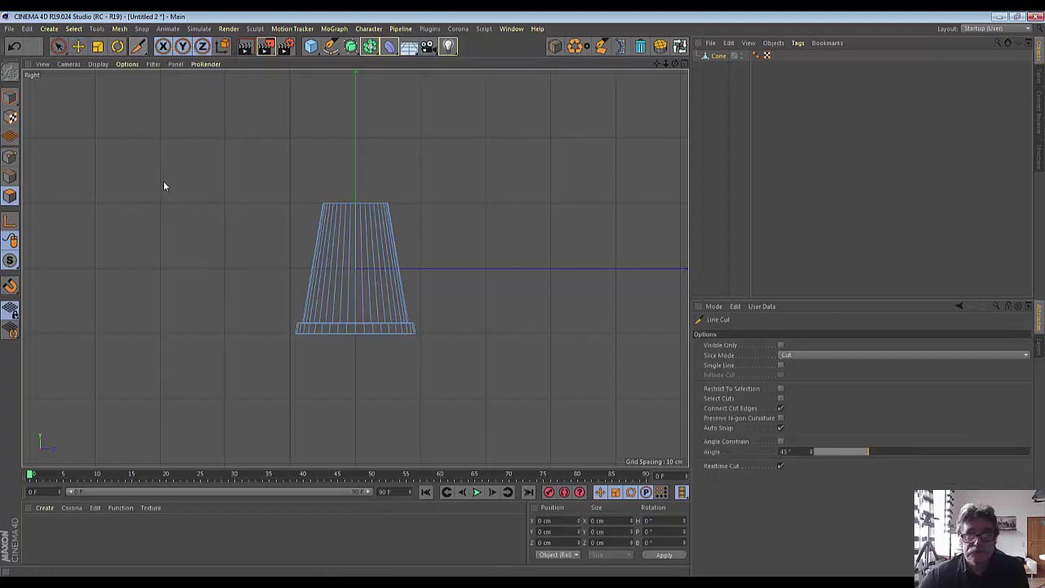
left_click(305, 212)
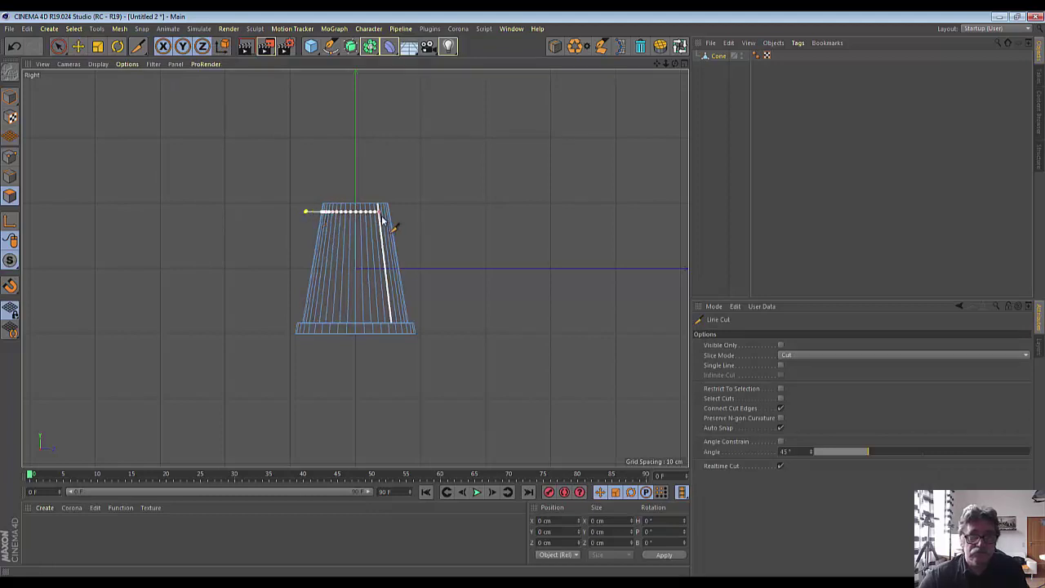
left_click(469, 211)
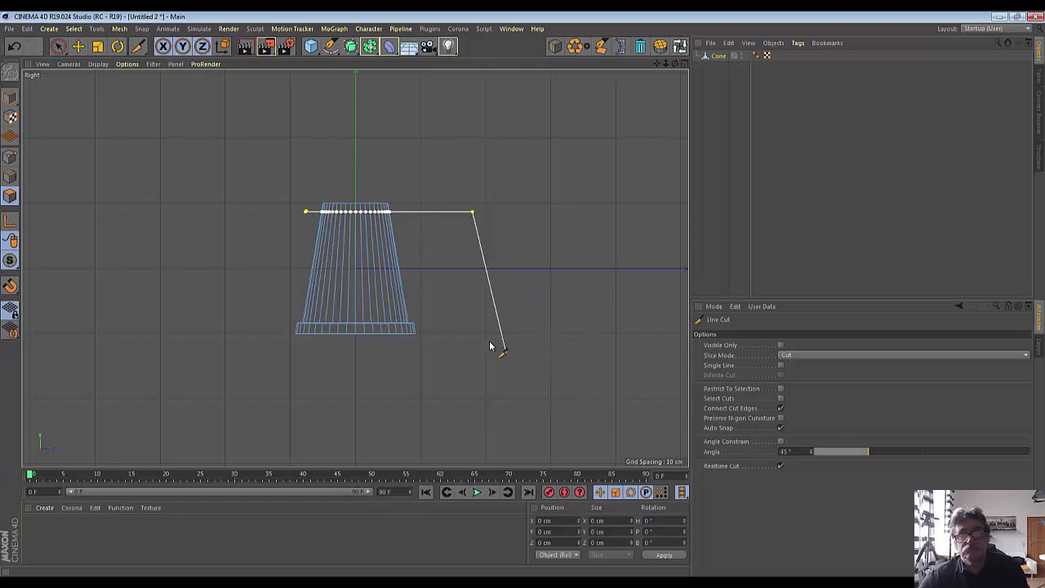
key("Escape")
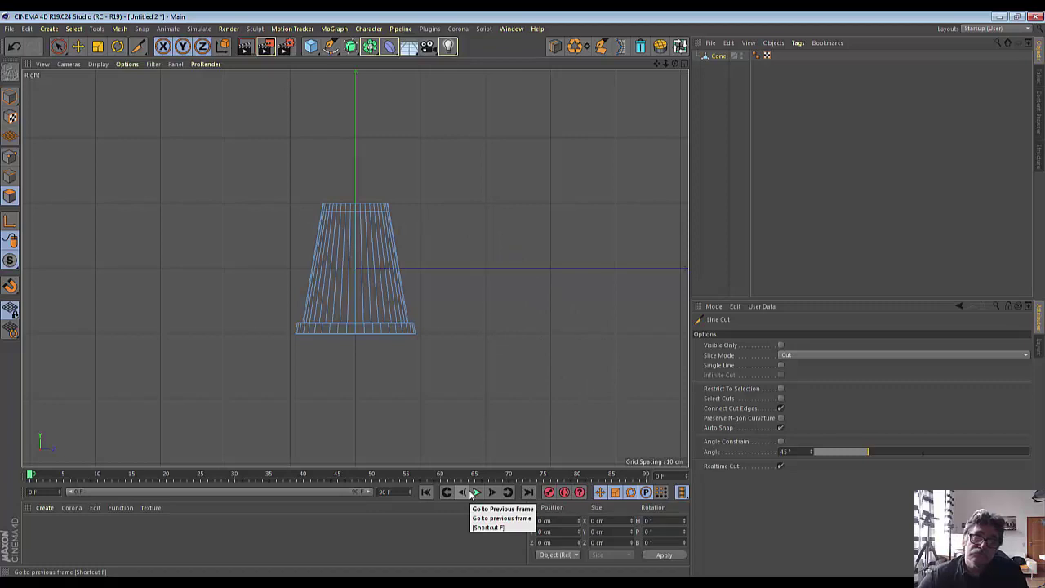
key("ctrl+z")
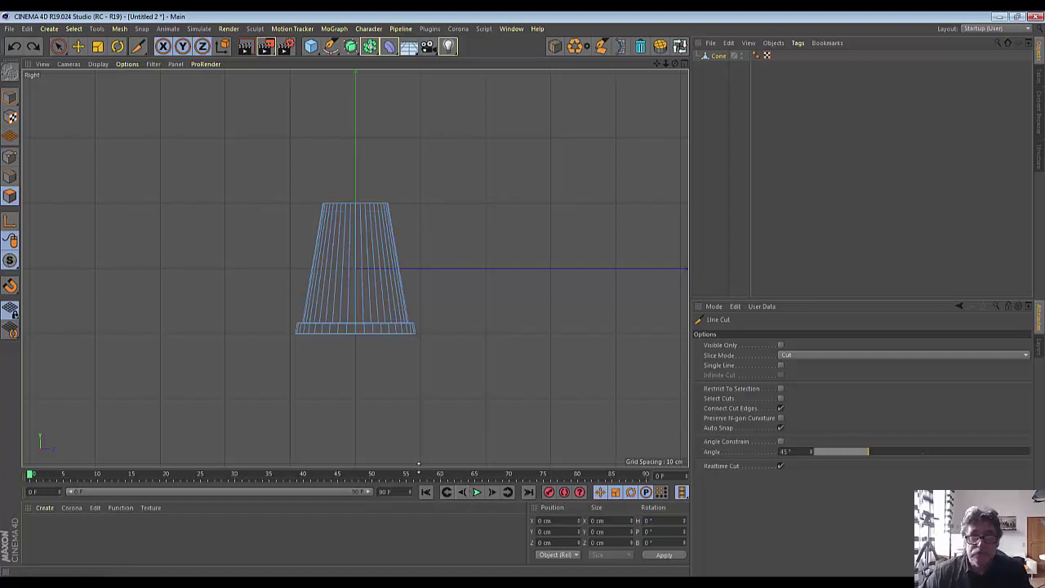
Step: Zoom in and draw another trial cut across the cone's top, then cancel it
scroll(355, 269, "up", 2)
scroll(355, 269, "up", 3)
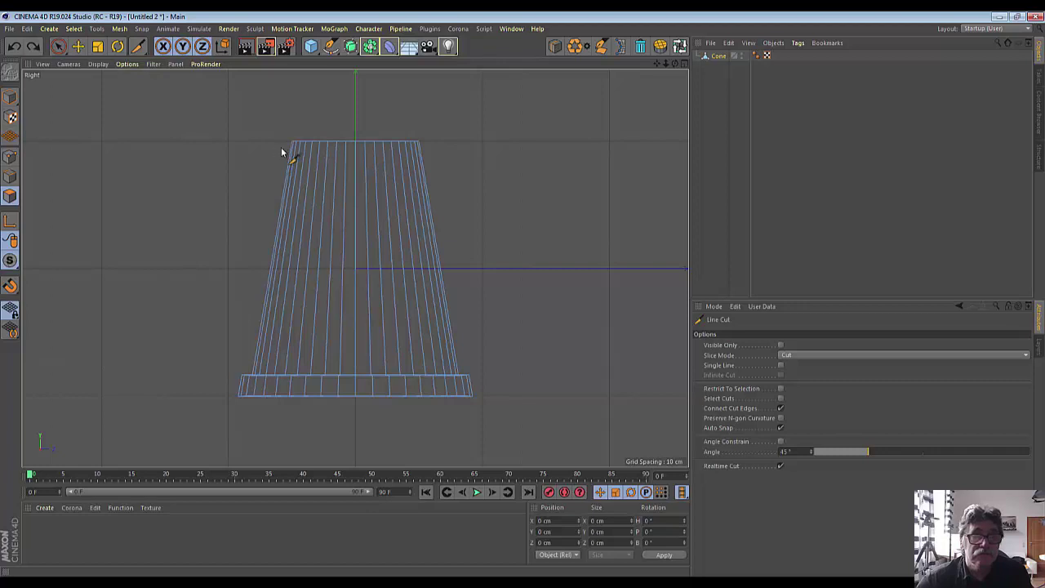
left_click(282, 150)
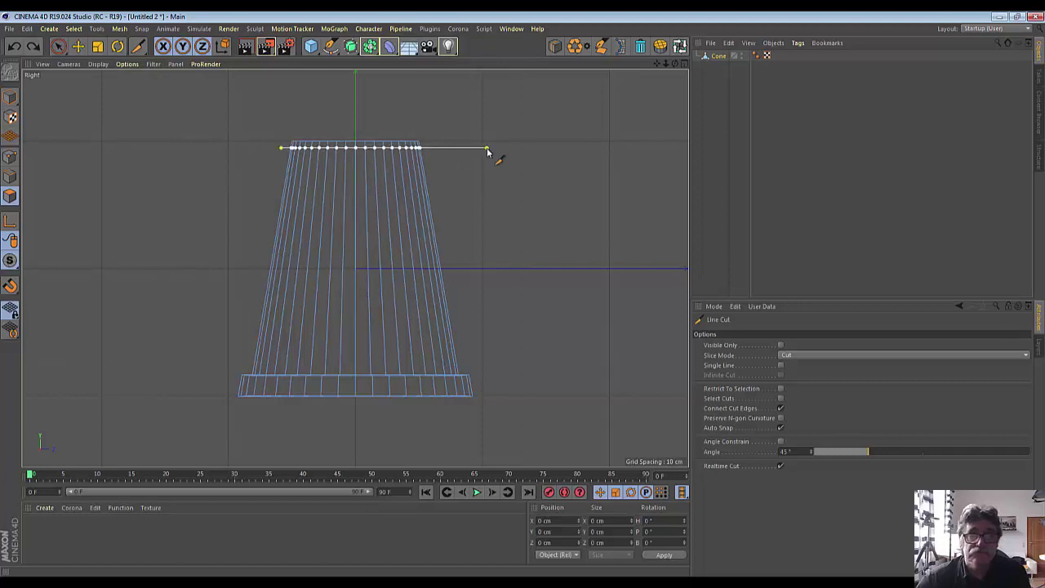
left_click(487, 149)
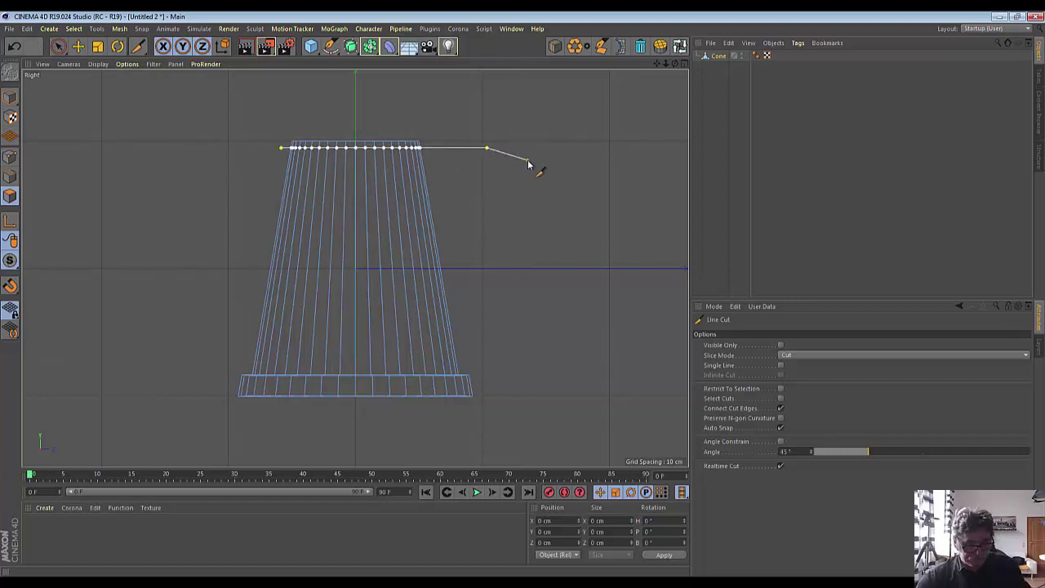
key("Escape")
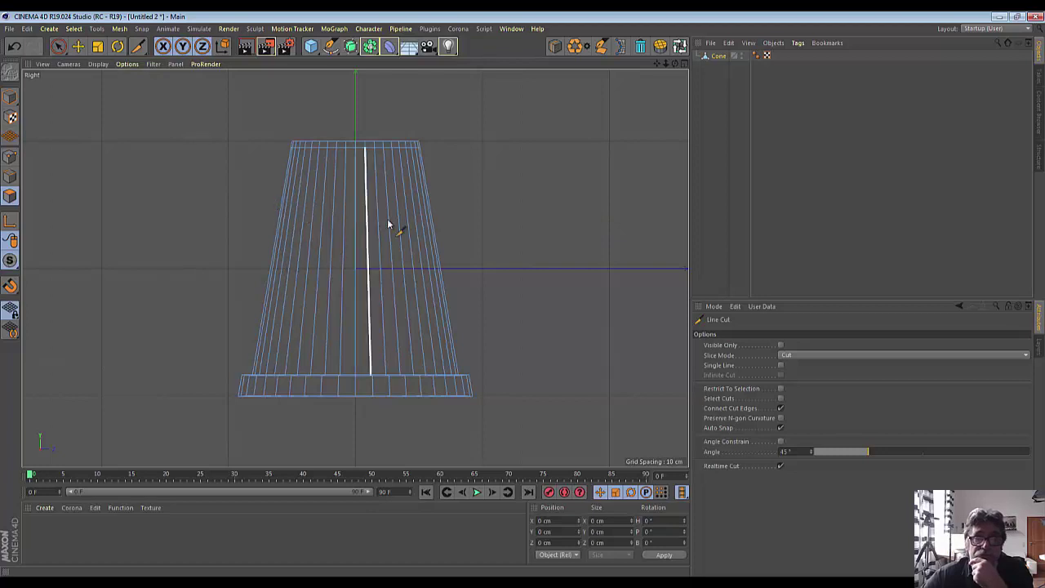
left_click_drag(58, 46, 80, 70)
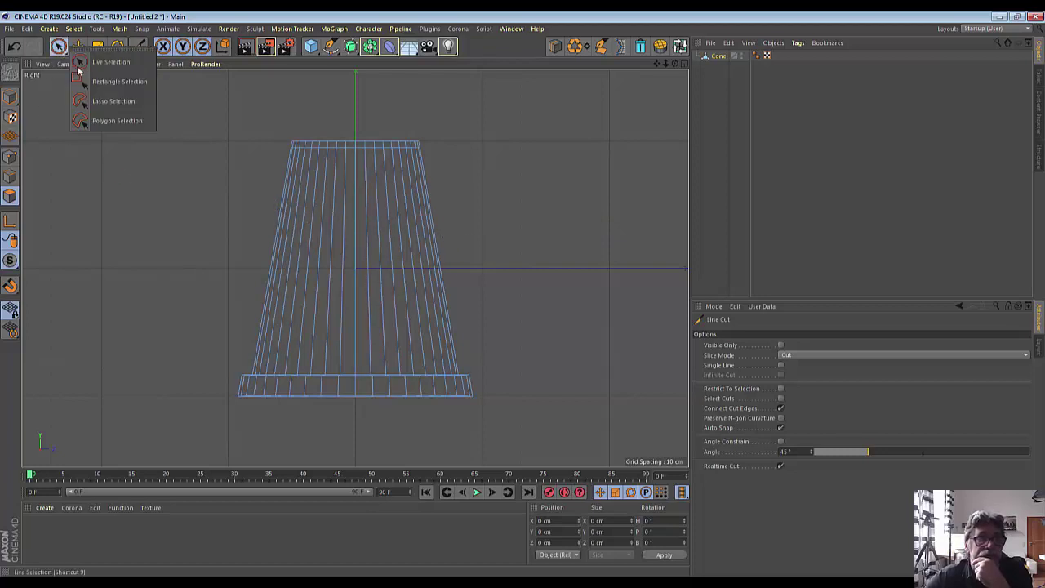
Step: Paint-select all vertical edges around the cone, including hidden back edges, then maximize the Perspective view
left_click(279, 260)
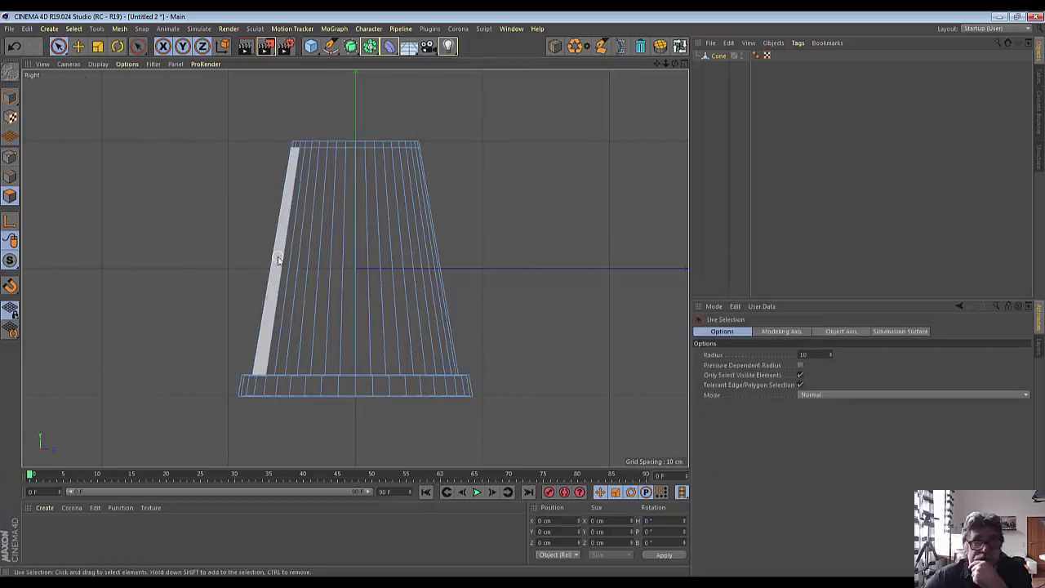
left_click_drag(314, 259, 499, 284)
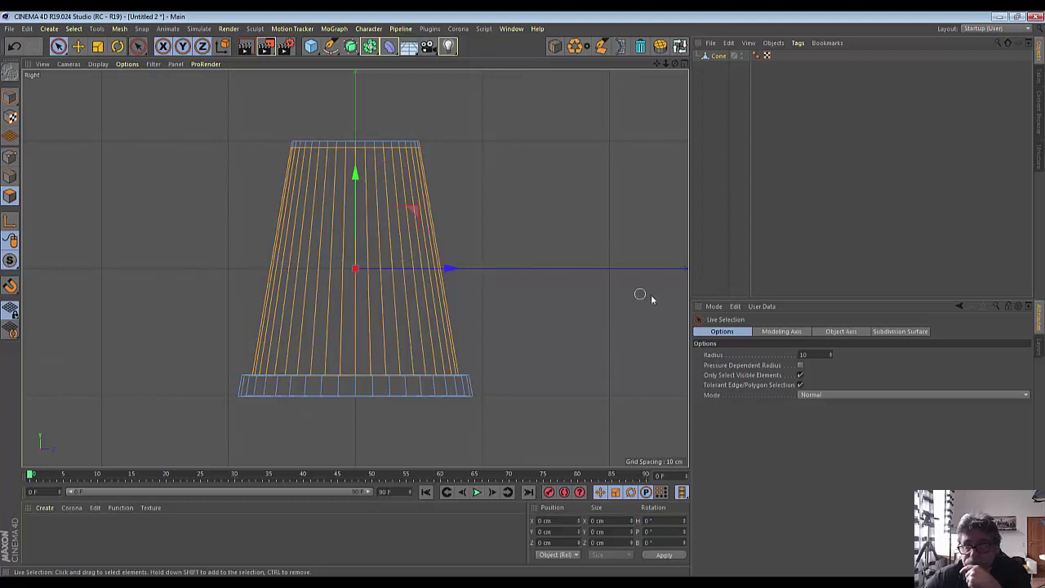
left_click(800, 375)
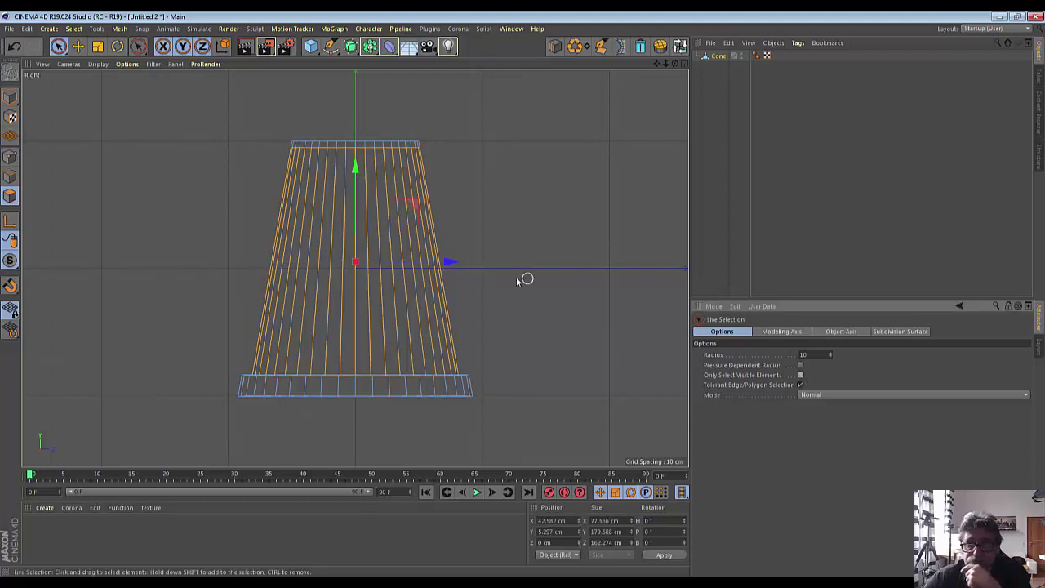
left_click(486, 291)
left_click_drag(486, 291, 217, 289)
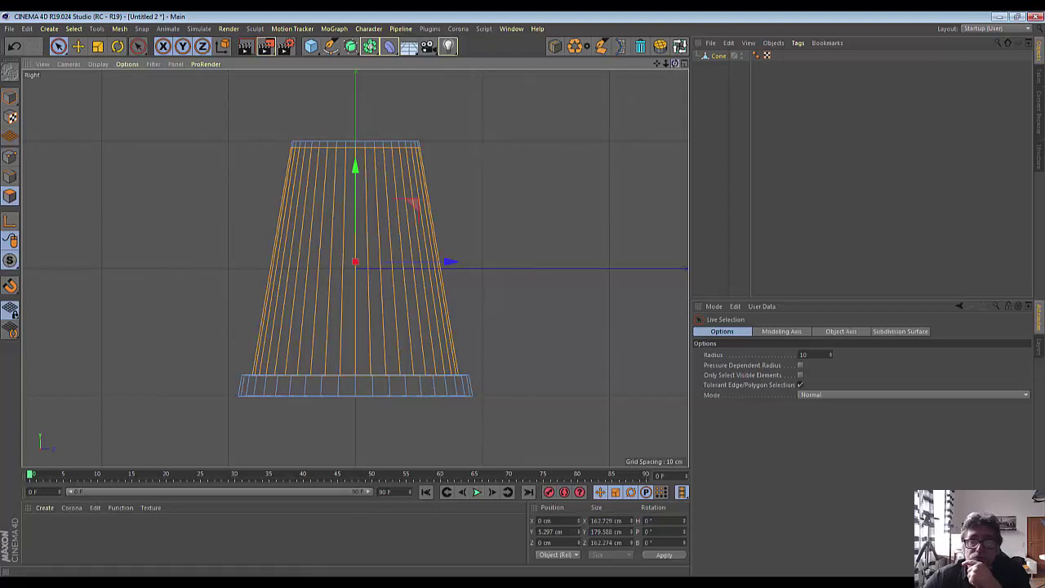
left_click(684, 64)
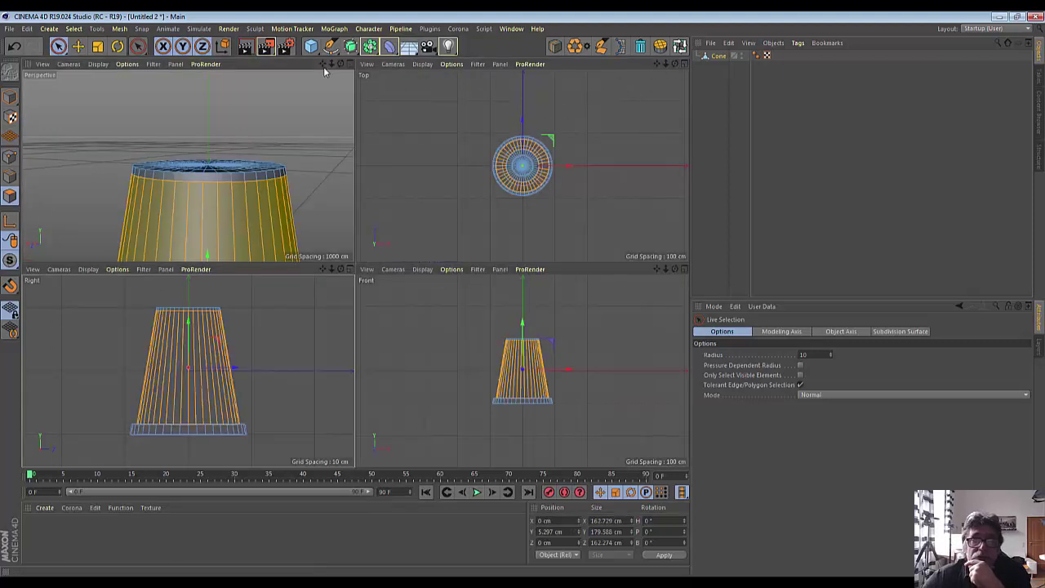
left_click(349, 65)
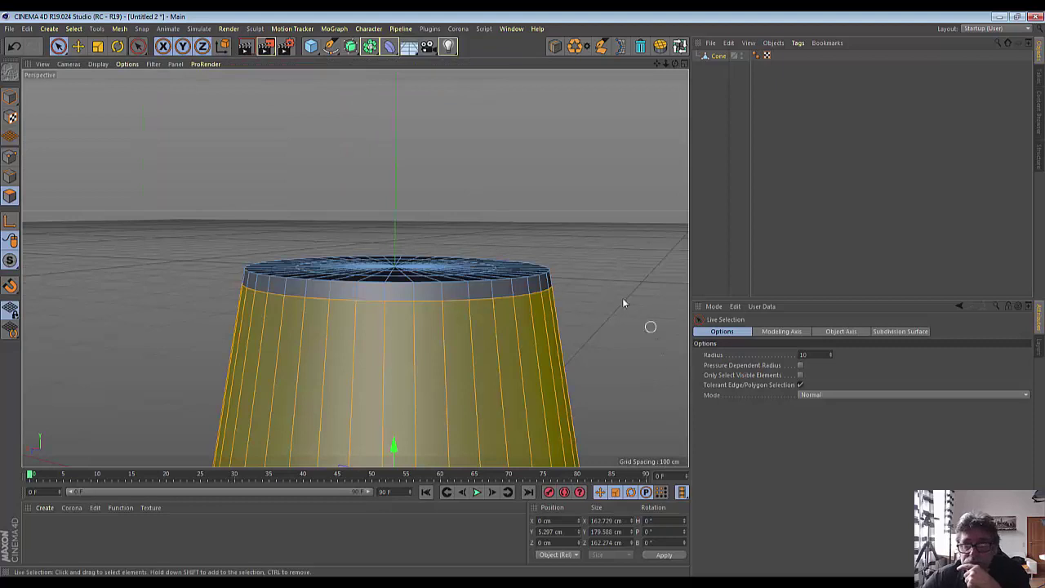
right_click(621, 201)
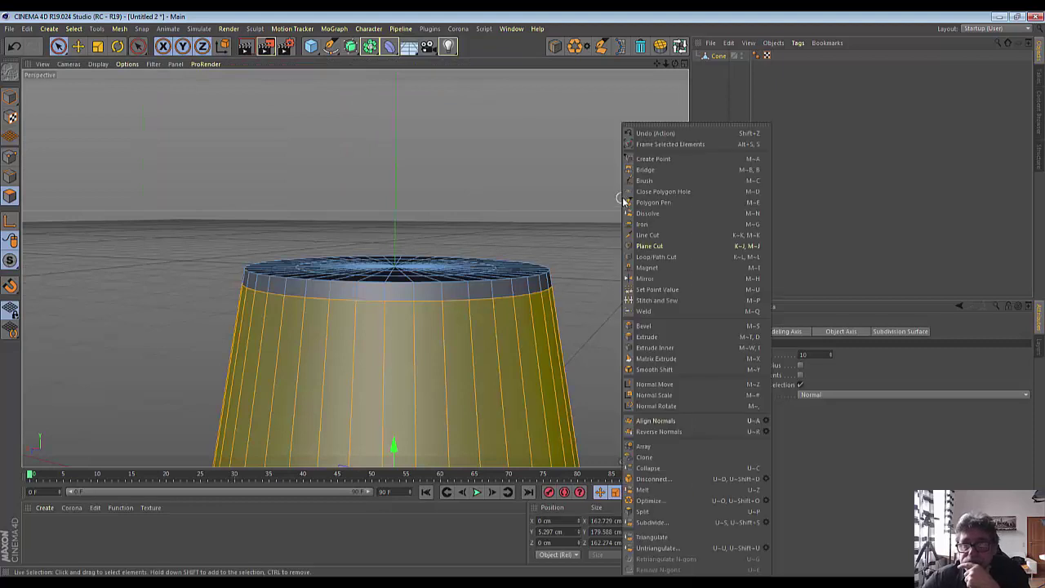
left_click(662, 327)
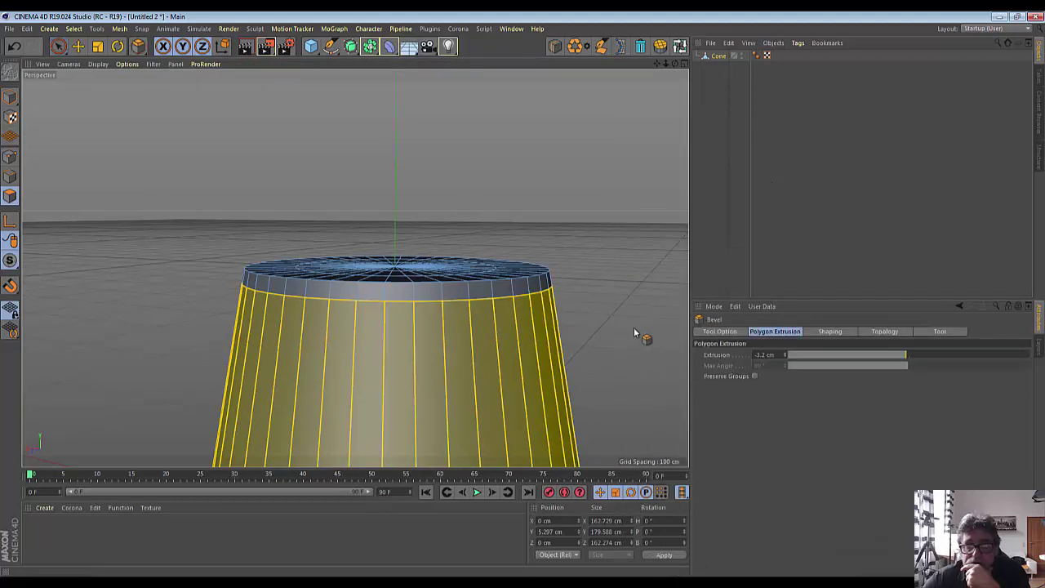
mouse_move(634, 332)
left_mouse_down()
mouse_move(694, 334)
mouse_move(677, 335)
mouse_move(630, 144)
left_mouse_up()
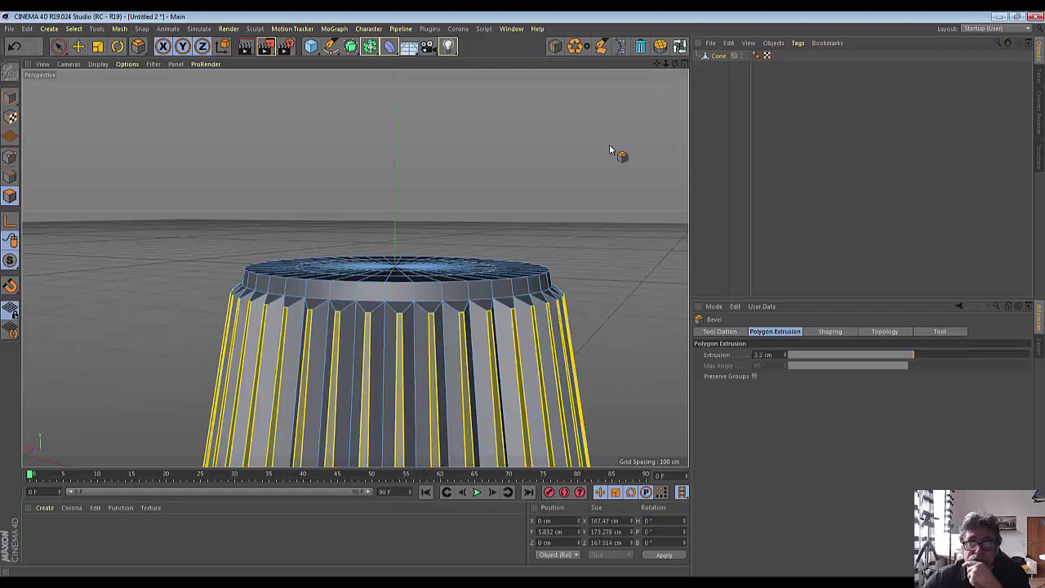
mouse_move(682, 66)
left_mouse_down()
mouse_move(354, 267)
mouse_move(534, 383)
left_mouse_up()
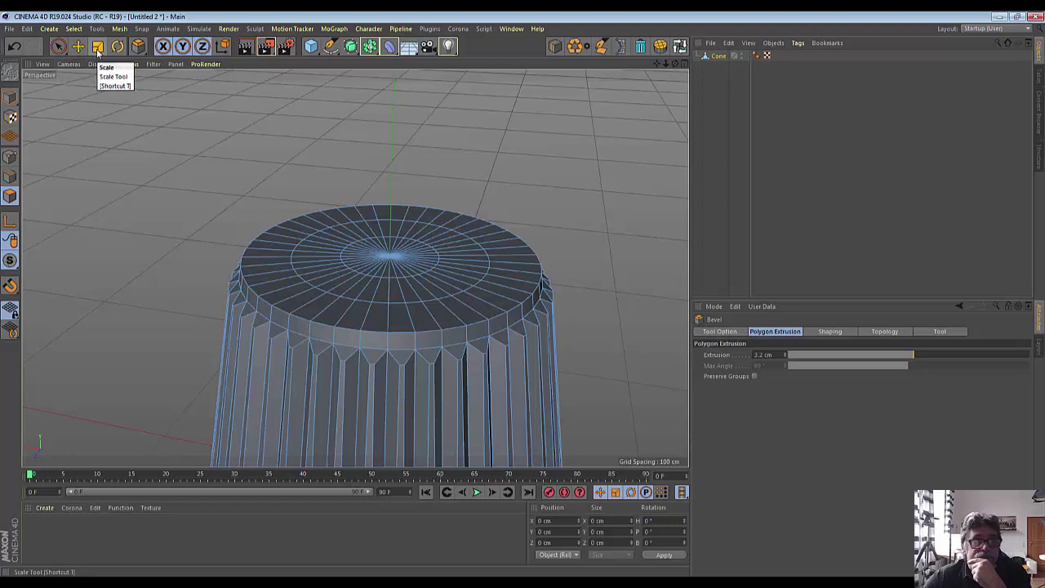
Step: Loop-select the top cap's inner edge ring and scale it to about 135%, roughly 90 cm across
left_click(10, 175)
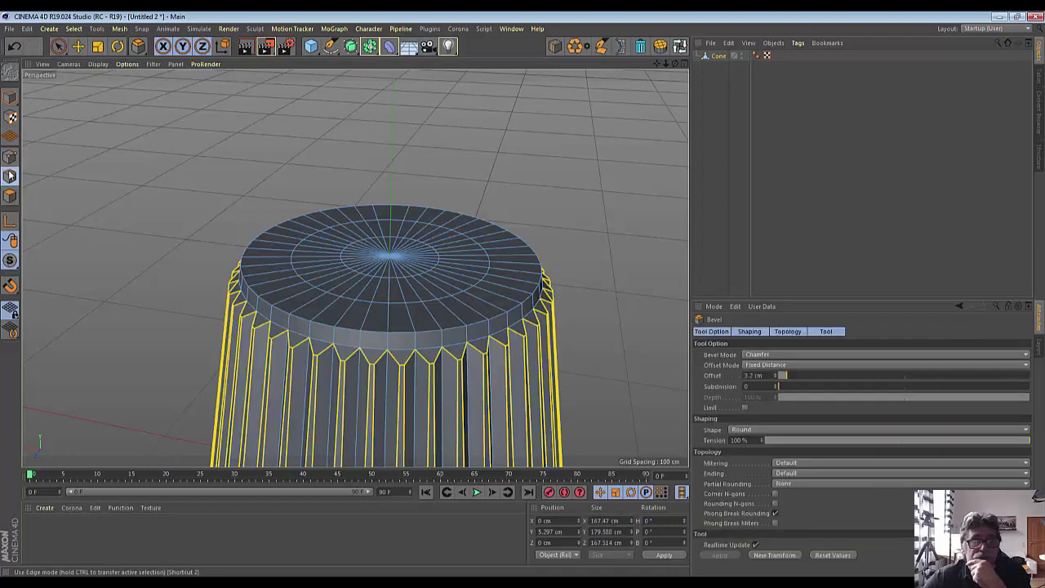
left_click(297, 274)
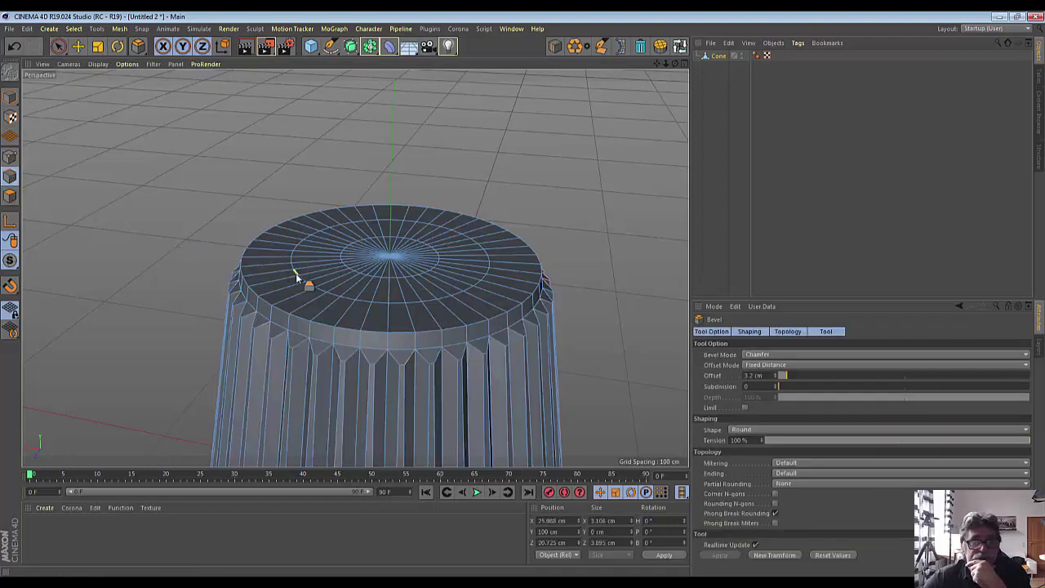
left_click(74, 30)
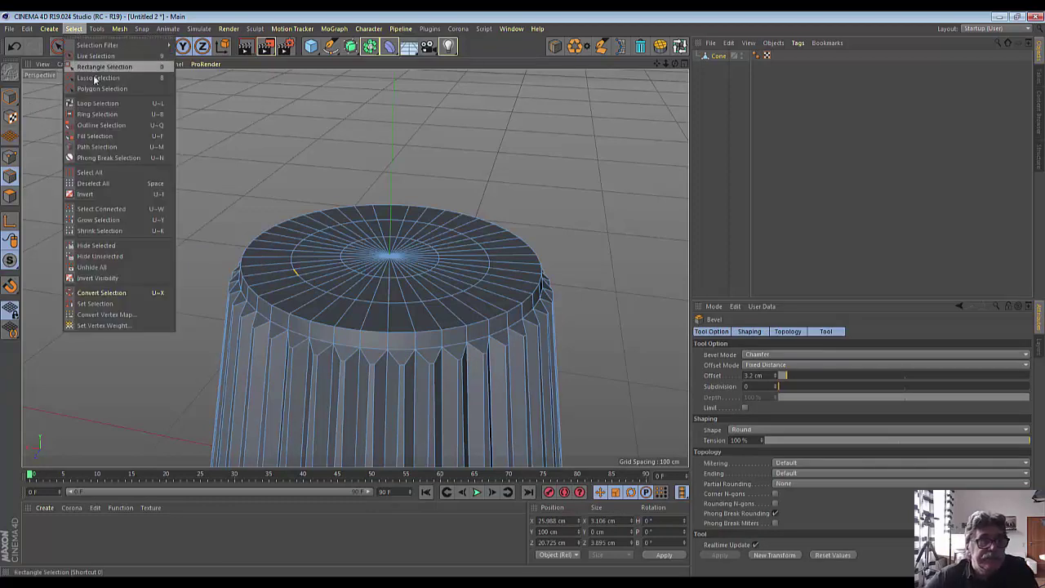
left_click(97, 103)
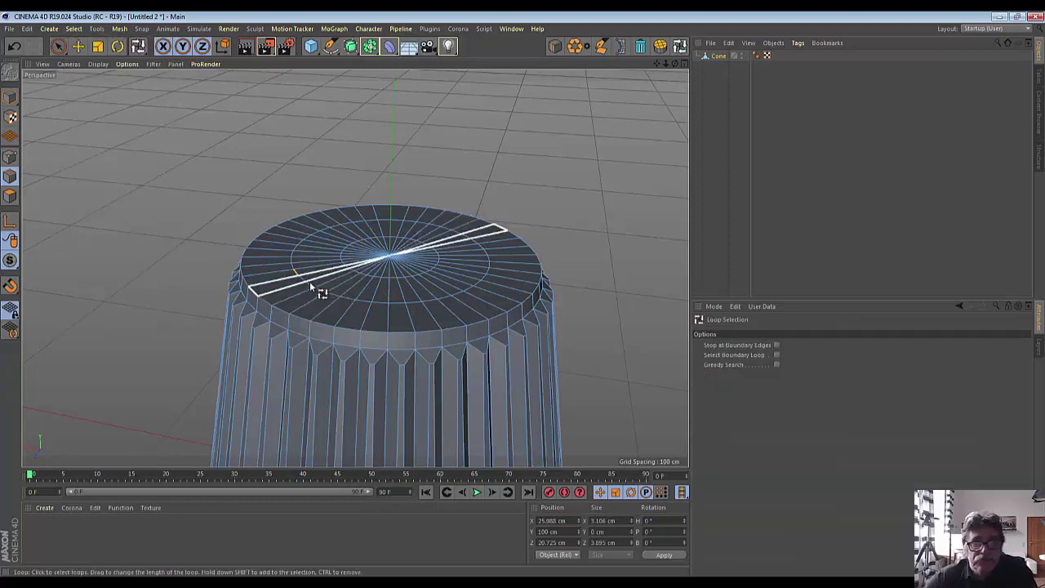
left_click(313, 287)
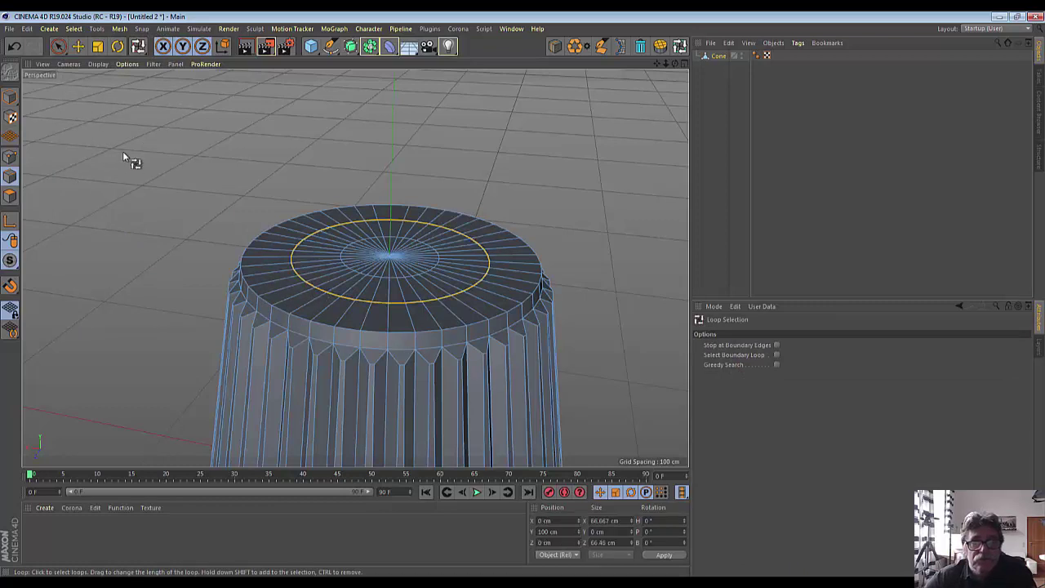
left_click(99, 47)
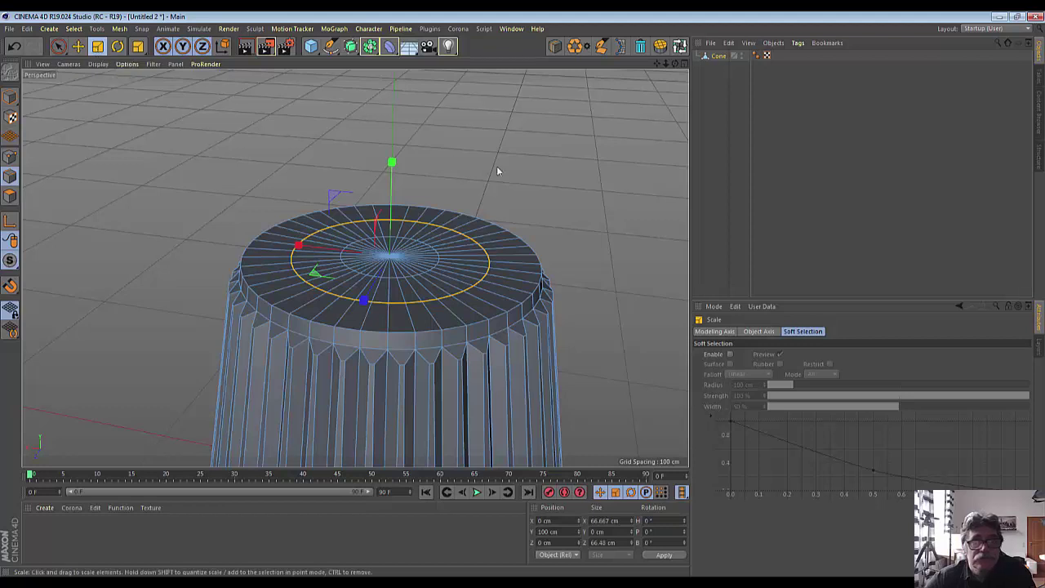
left_click_drag(498, 170, 686, 168)
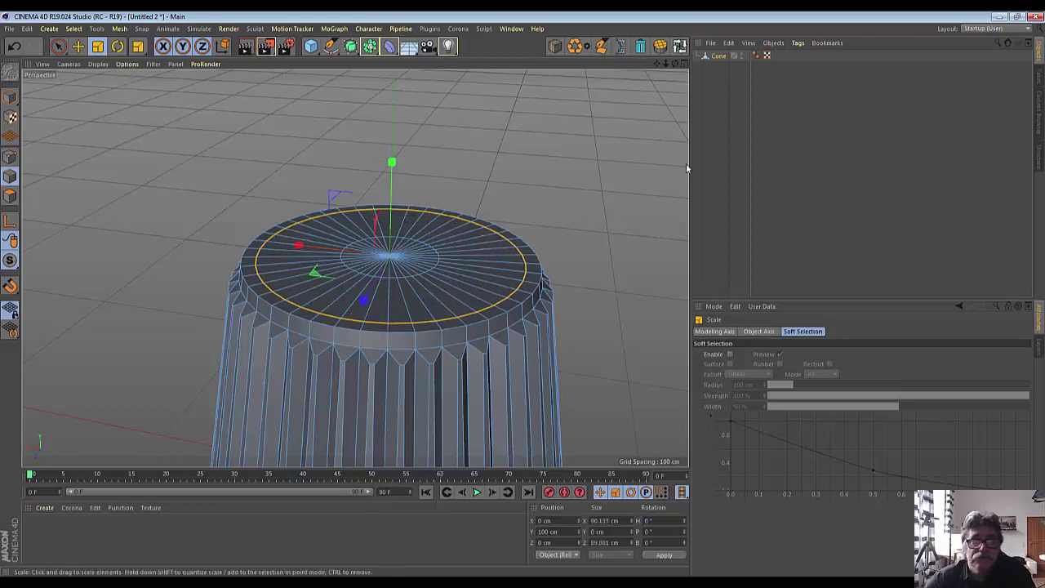
left_click(57, 46)
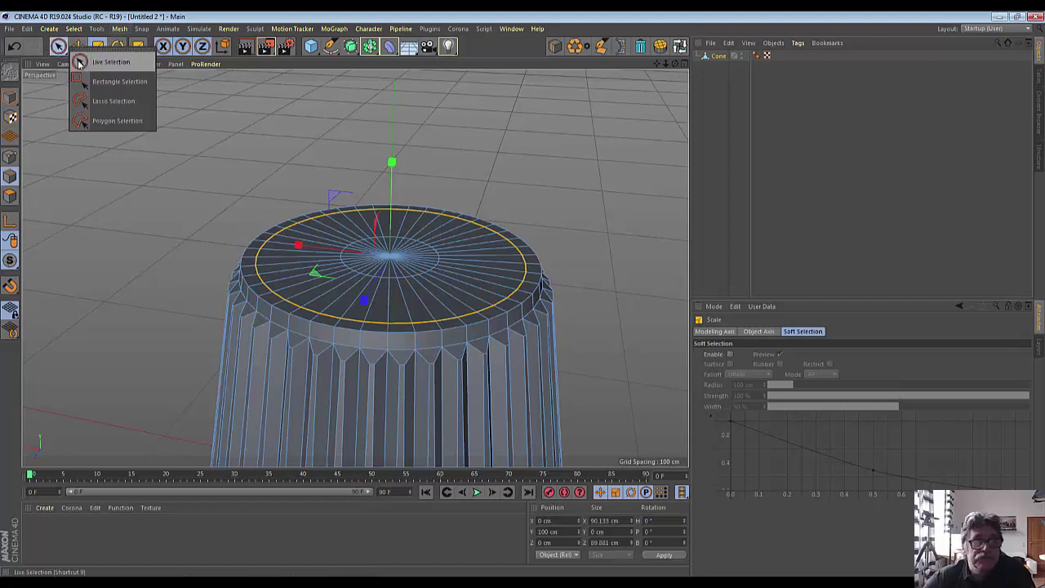
Step: Paint-select the top cap's outer polygon ring and lower it about 4.2 cm, forming a recess around the hub
left_click(79, 62)
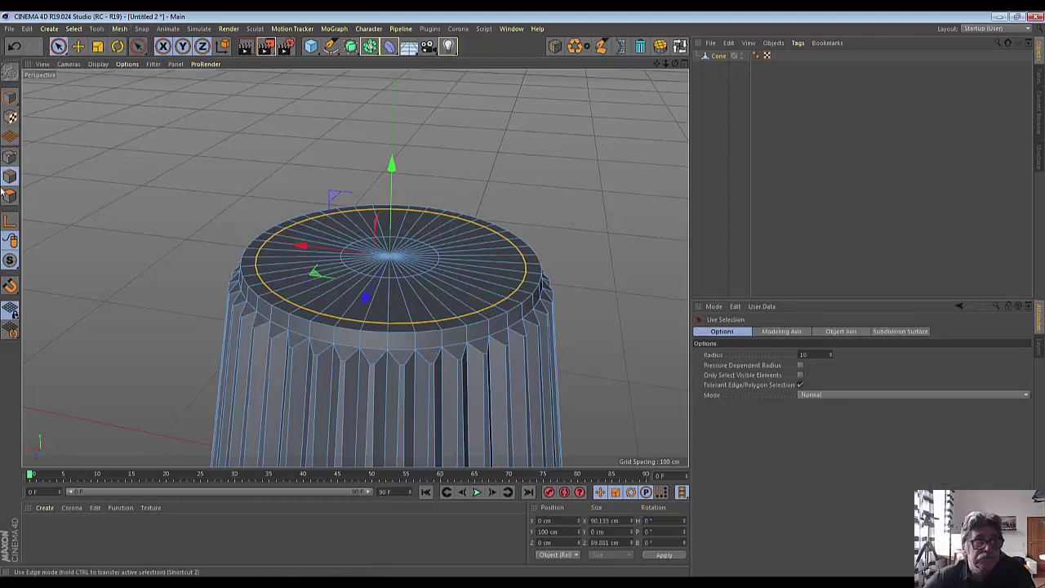
left_click(10, 196)
left_click(311, 278)
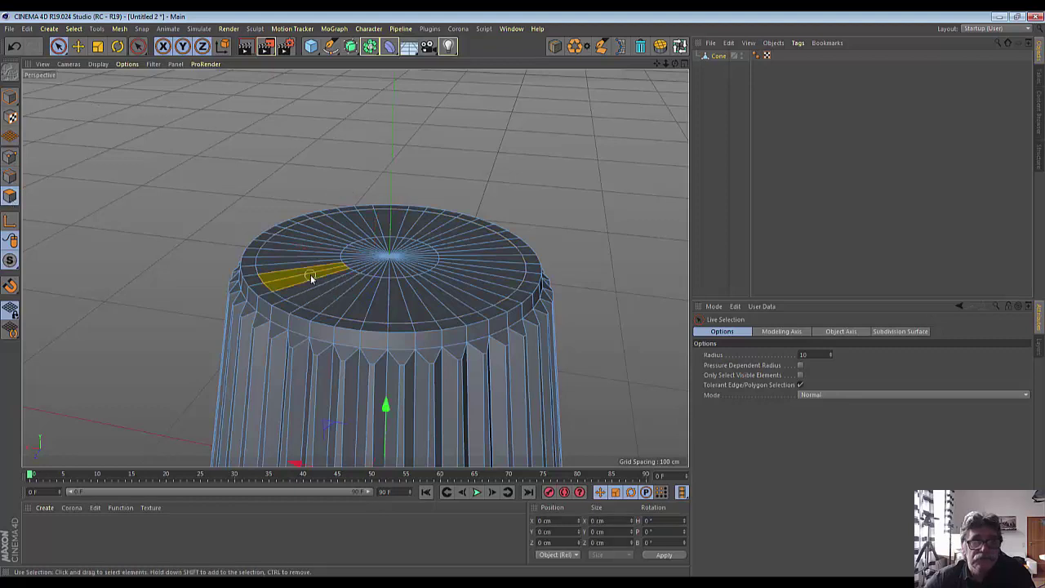
mouse_move(311, 278)
left_mouse_down()
mouse_move(441, 252)
mouse_move(465, 286)
mouse_move(375, 269)
mouse_move(406, 266)
mouse_move(411, 244)
mouse_move(406, 263)
left_mouse_up()
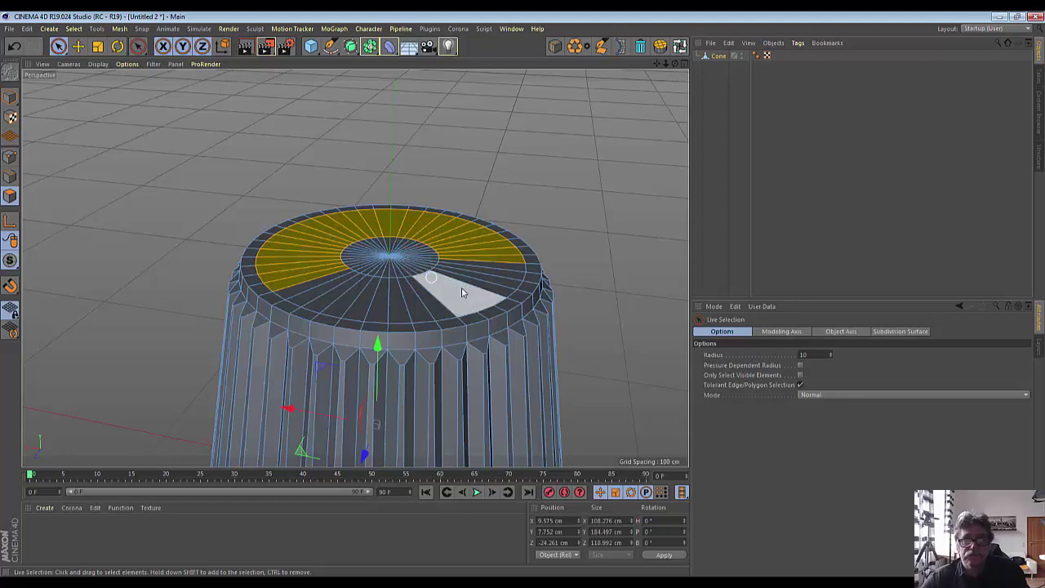
mouse_move(490, 280)
left_mouse_down()
mouse_move(420, 298)
mouse_move(316, 287)
left_mouse_up()
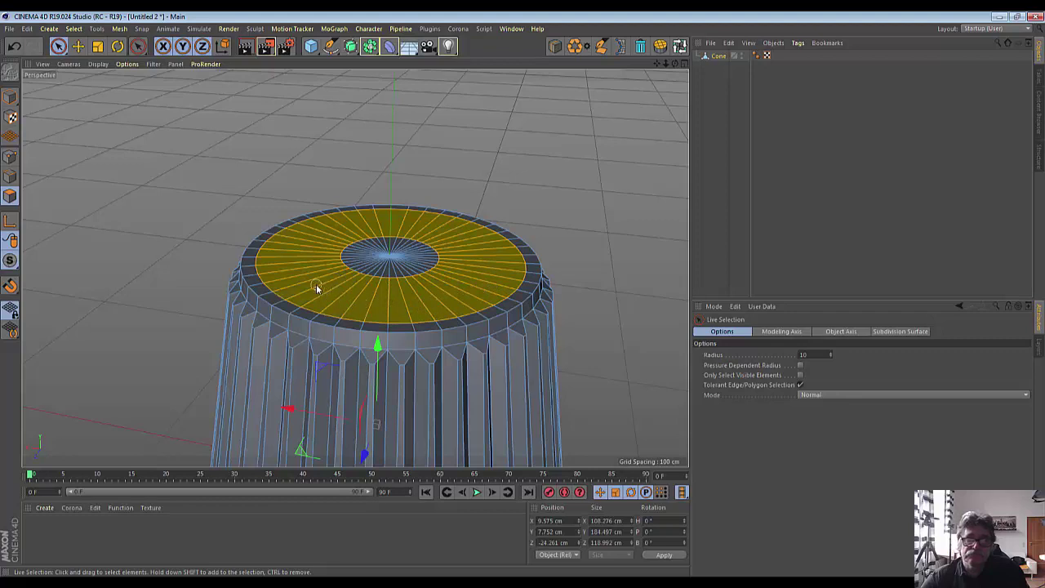
left_click(79, 46)
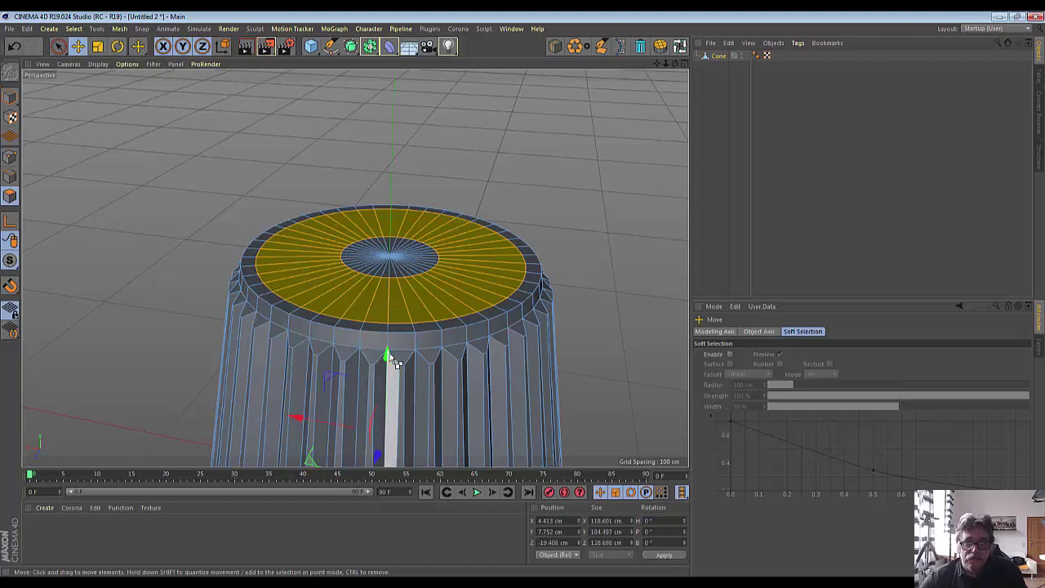
left_click_drag(389, 360, 389, 367)
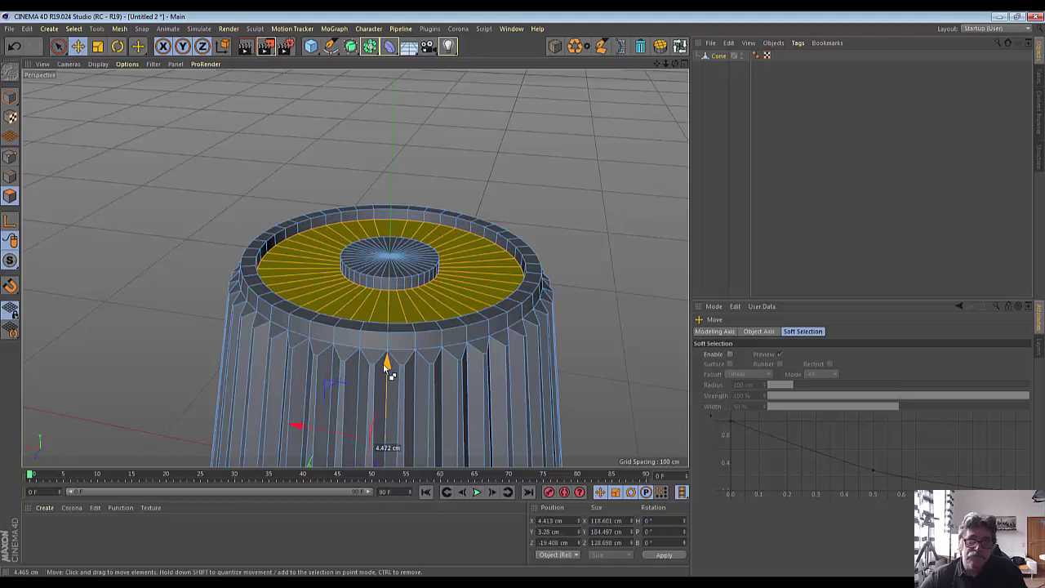
left_click_drag(389, 371, 389, 372)
scroll(612, 346, "up", 1)
scroll(612, 347, "up", 3)
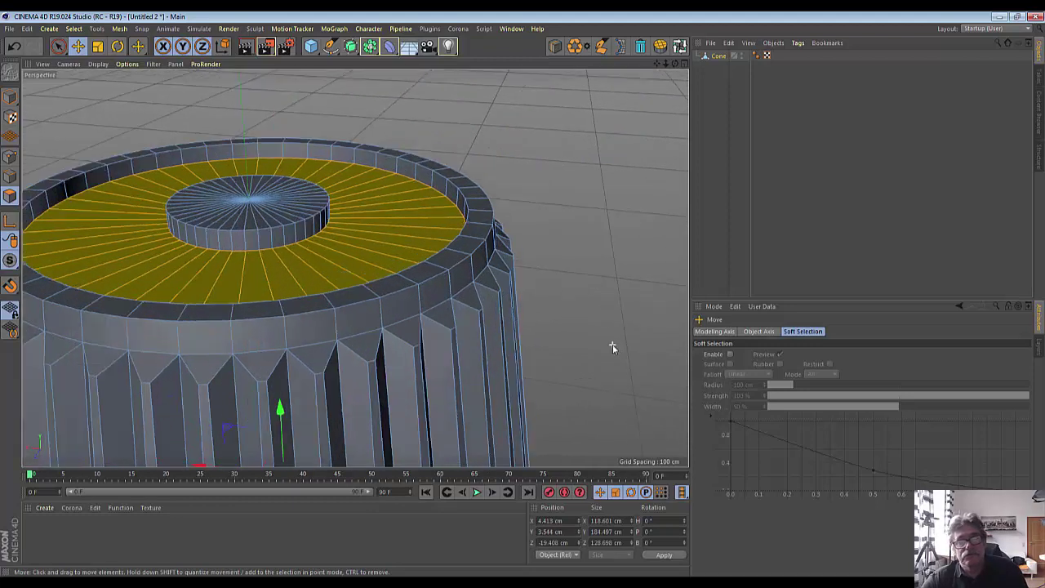
Step: Loop-select the edge ring around the raised hub's top and bring up the viewport context menu
left_click_drag(658, 65, 718, 118)
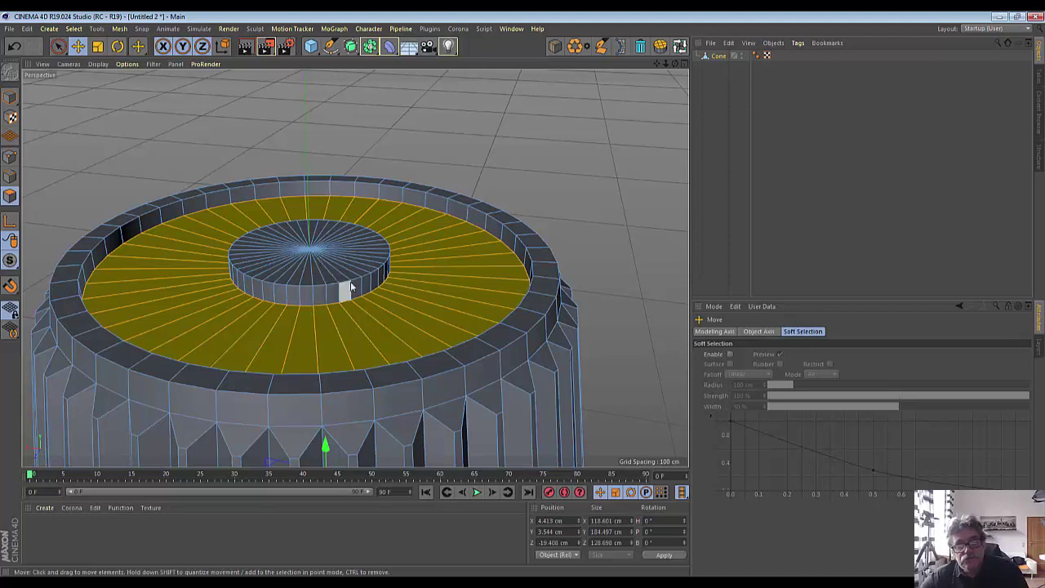
left_click(63, 48)
left_click(80, 63)
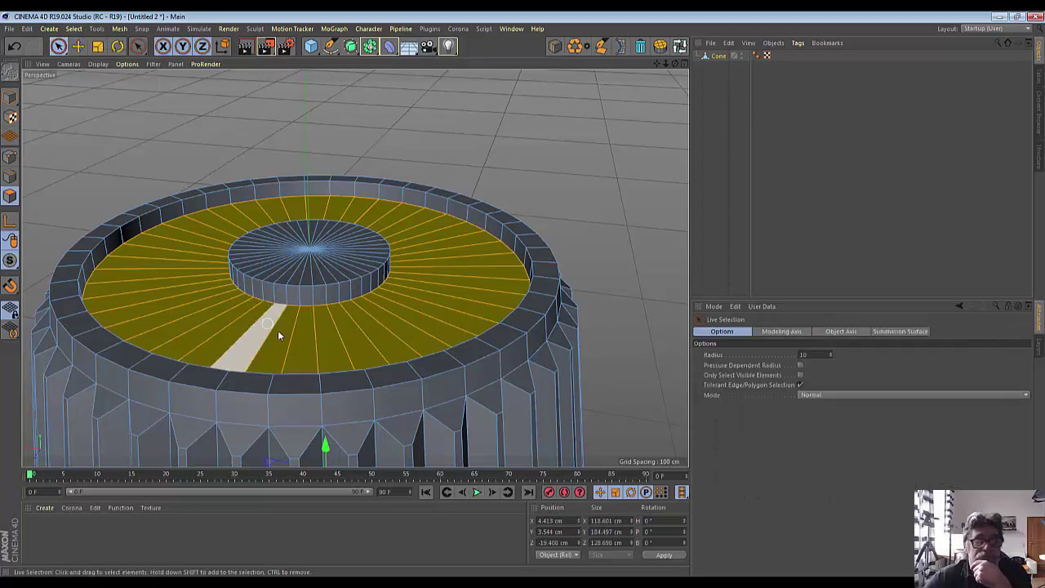
left_click(10, 175)
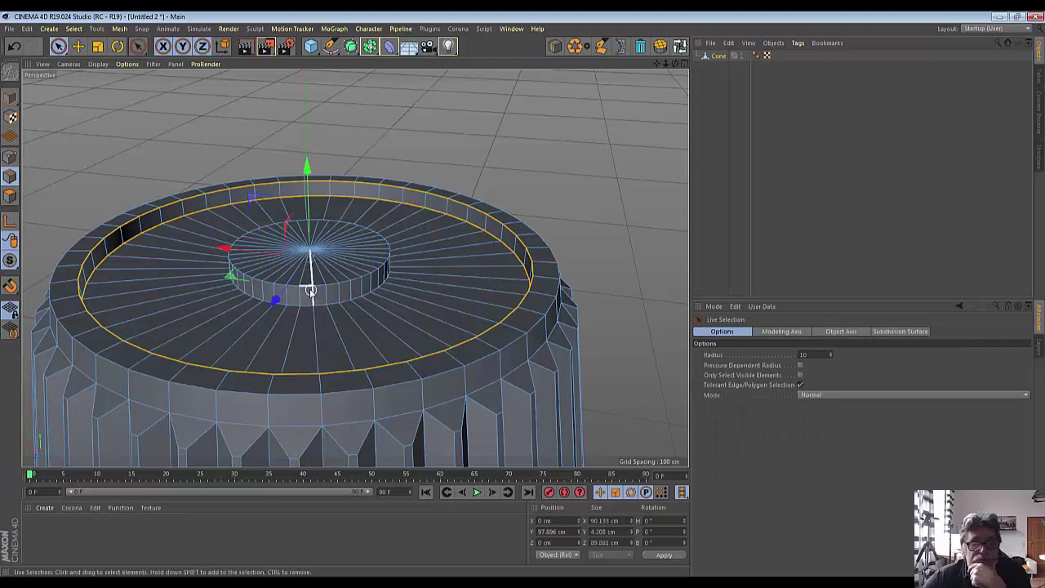
left_click(74, 29)
left_click(82, 103)
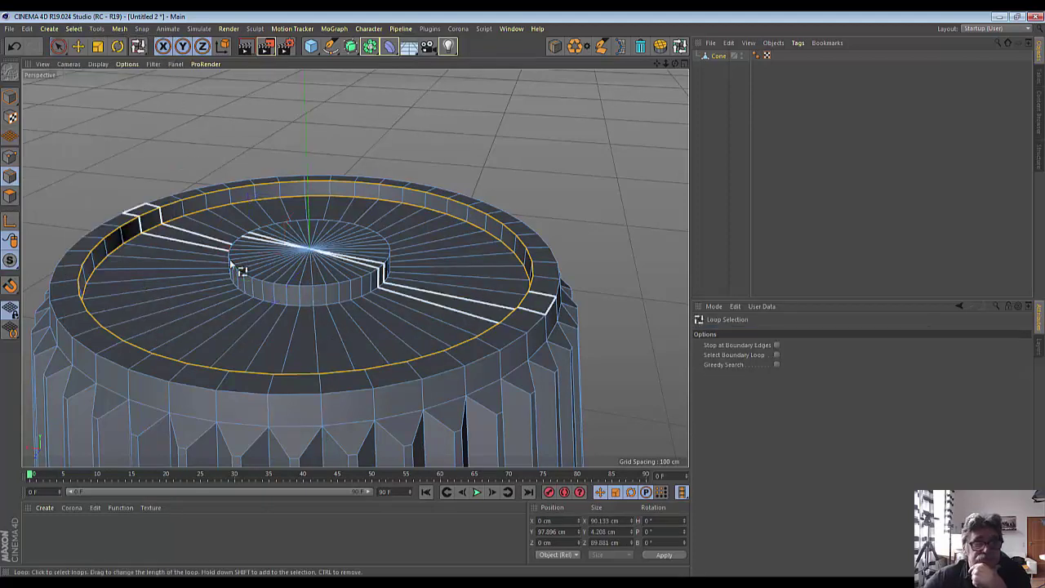
left_click(265, 281)
right_click(581, 169)
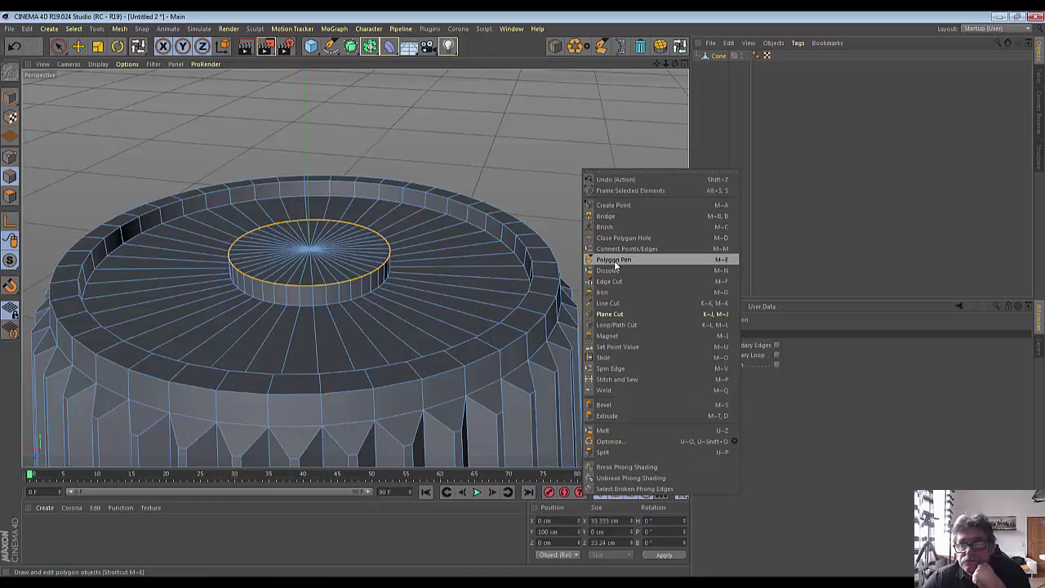
Step: Bevel the hub's top edge with an offset of about 0.074 cm, then deselect and zoom out
left_click(604, 405)
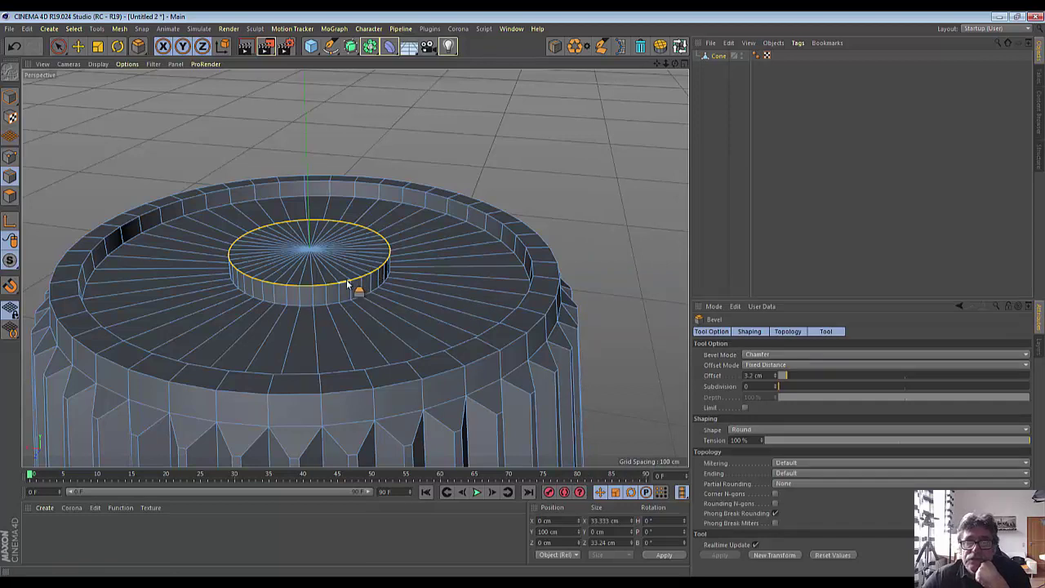
left_click_drag(349, 280, 342, 283)
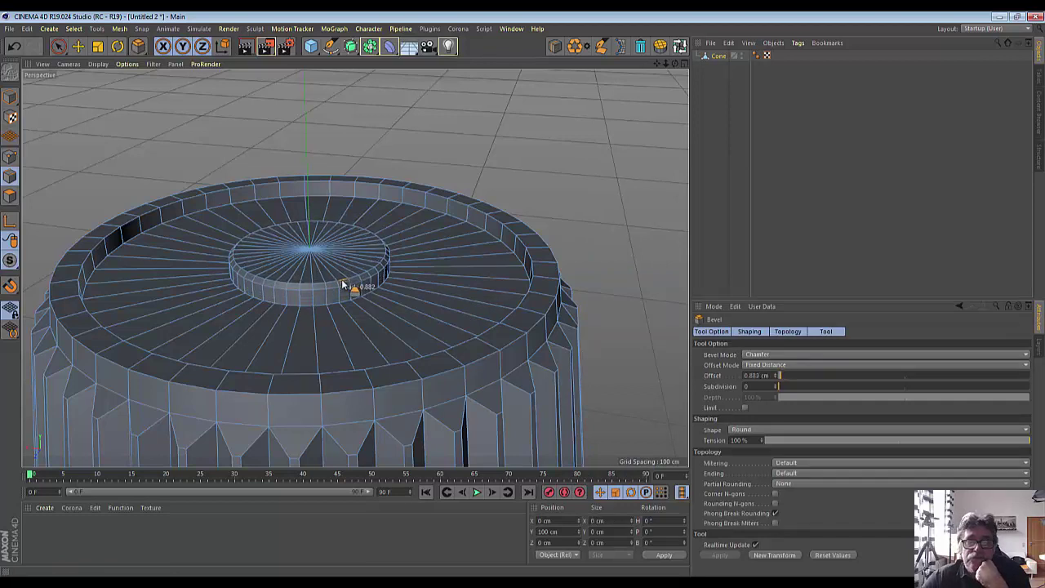
left_click_drag(342, 283, 349, 284)
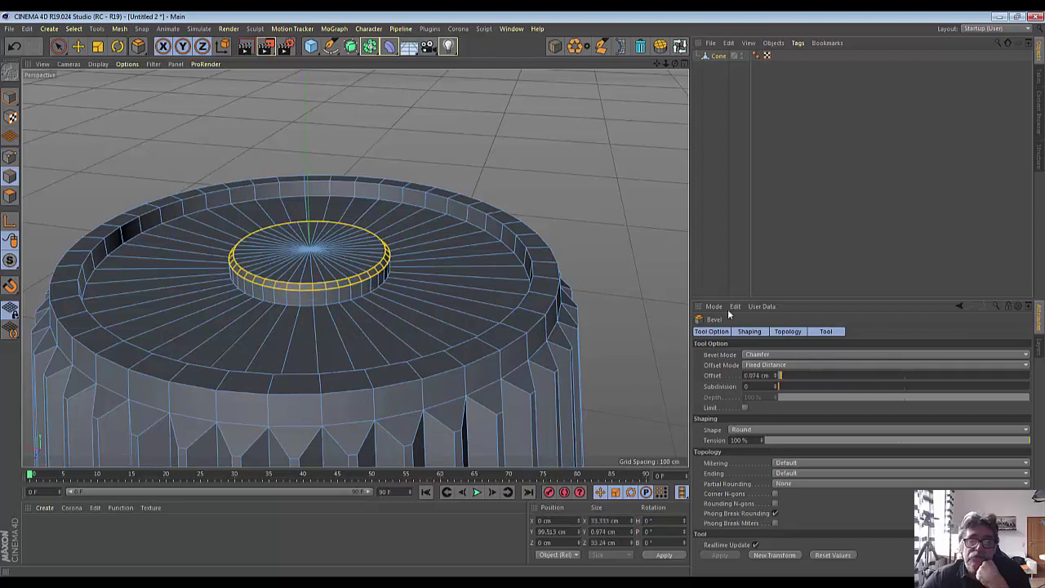
left_click(672, 243)
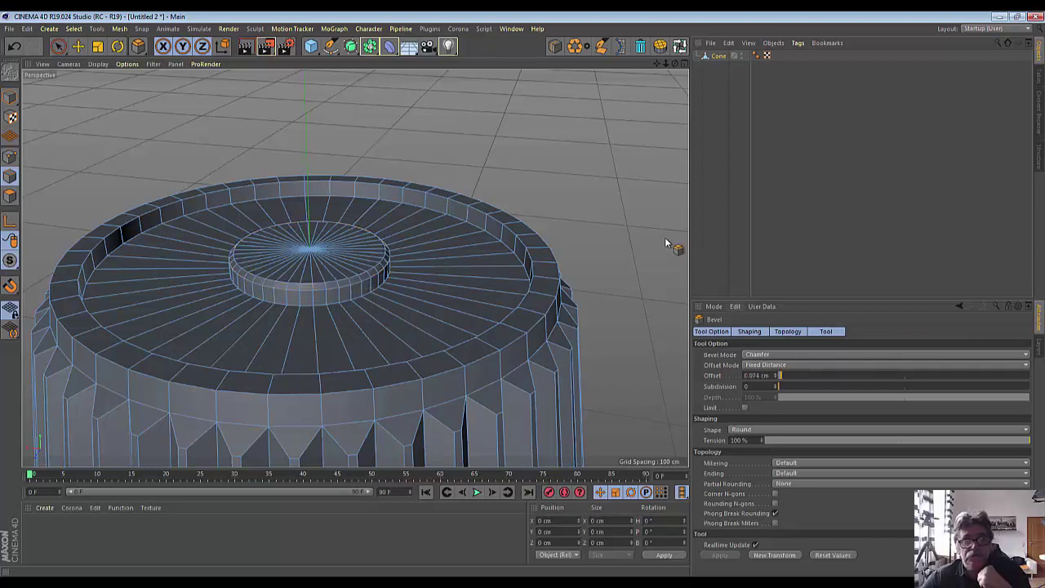
left_click_drag(664, 236, 629, 240, "alt")
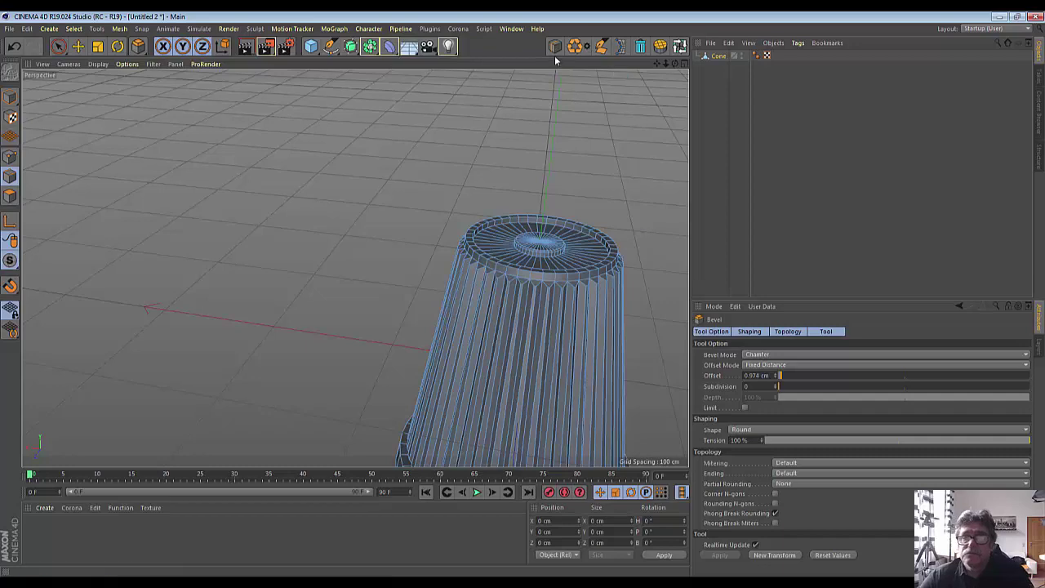
left_click_drag(658, 64, 542, 27)
left_click_drag(355, 268, 578, 263, "alt")
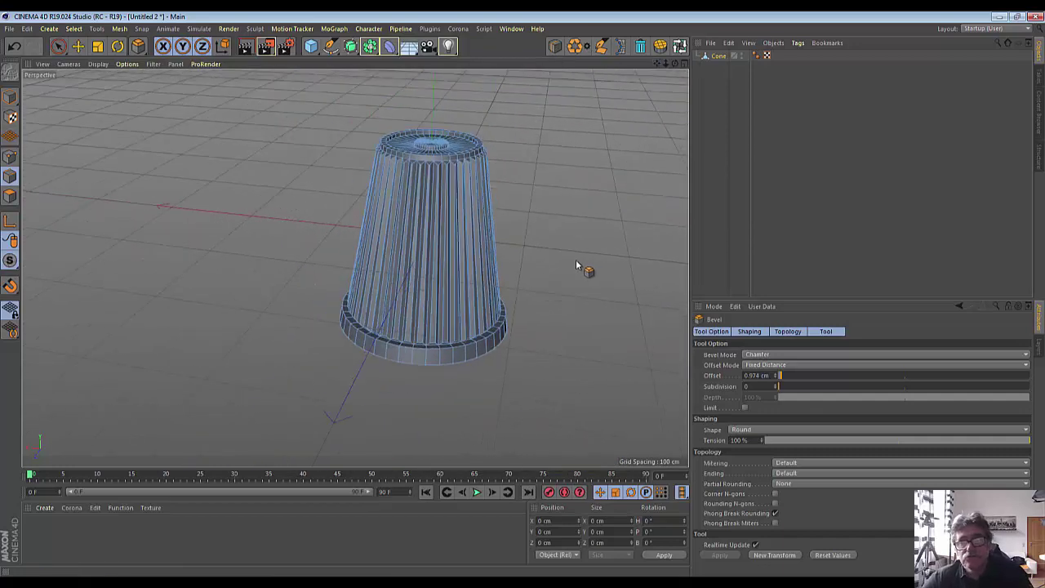
left_click_drag(656, 63, 490, 74)
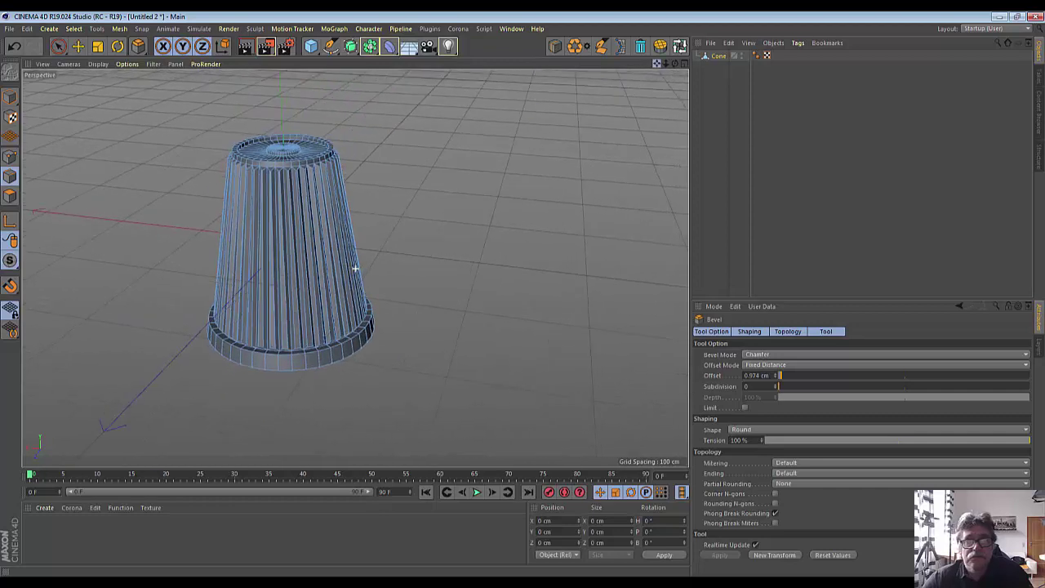